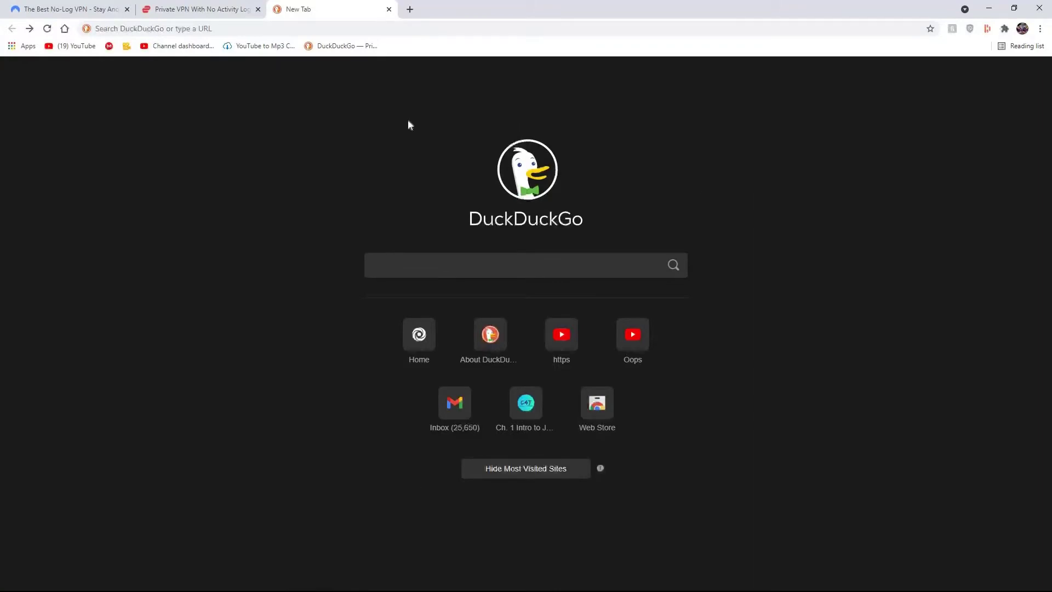
# Step: Review the NordVPN and ExpressVPN no-log pages, then return to the DuckDuckGo 'amazon ec2' tab
pyautogui.hotkey('ctrl', '1')
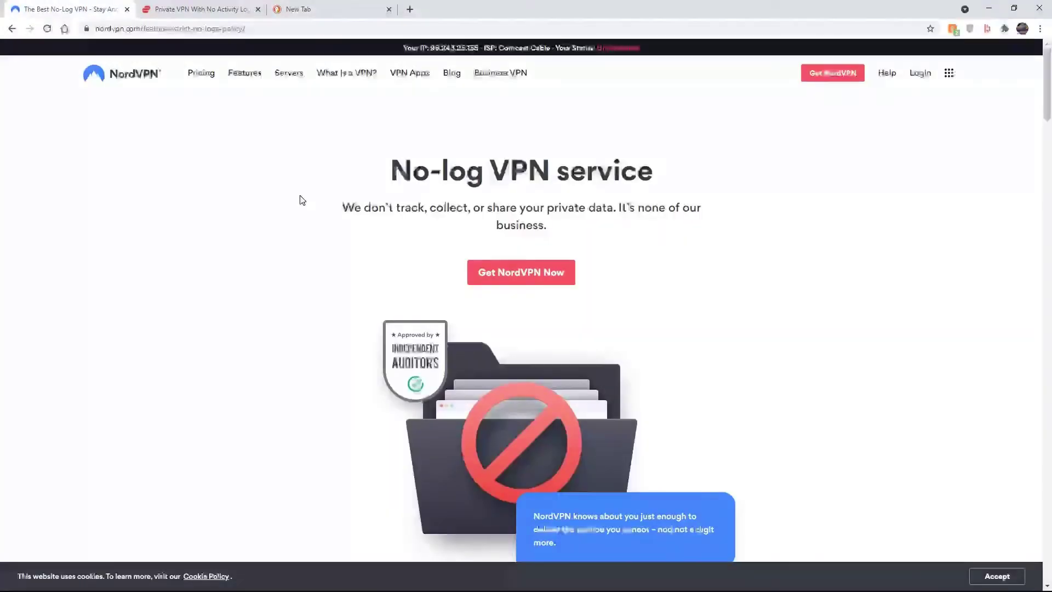
pyautogui.click(233, 6)
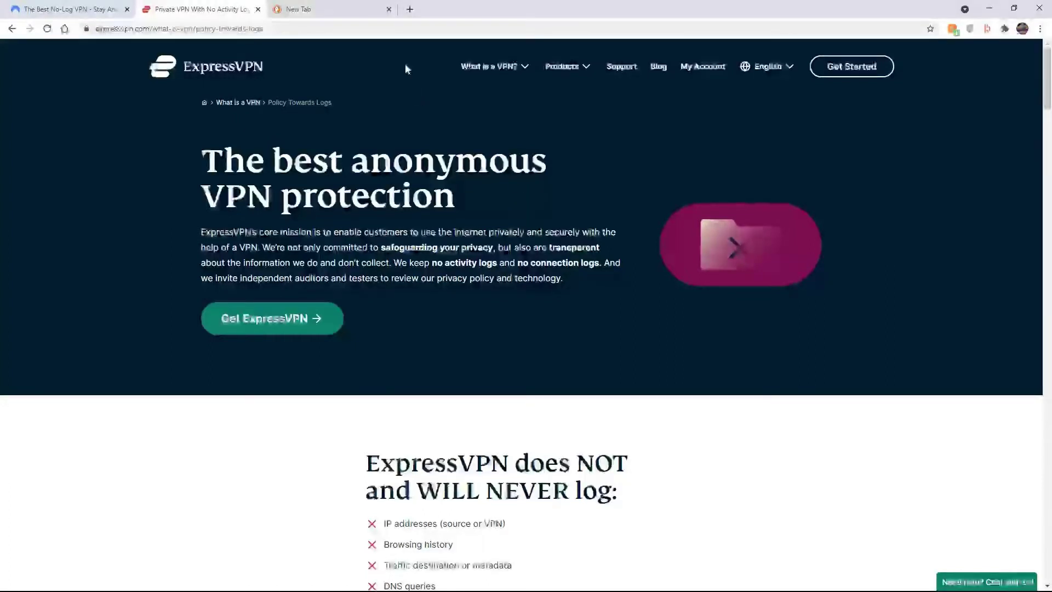
pyautogui.click(335, 5)
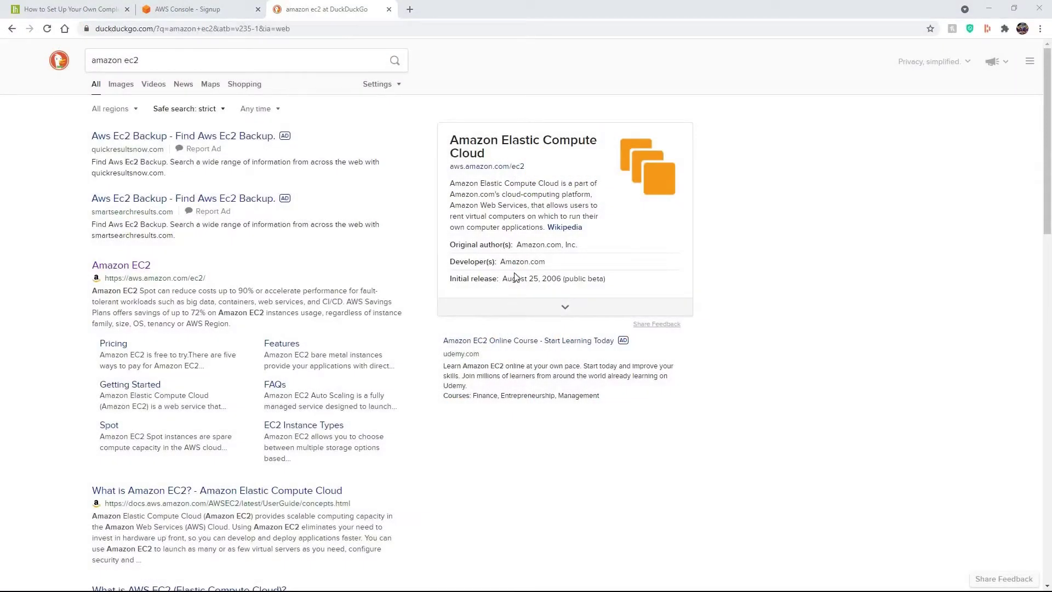
# Step: Open the Amazon EC2 result into the EC2 console and close the AWS sign-up tab
pyautogui.click(121, 266)
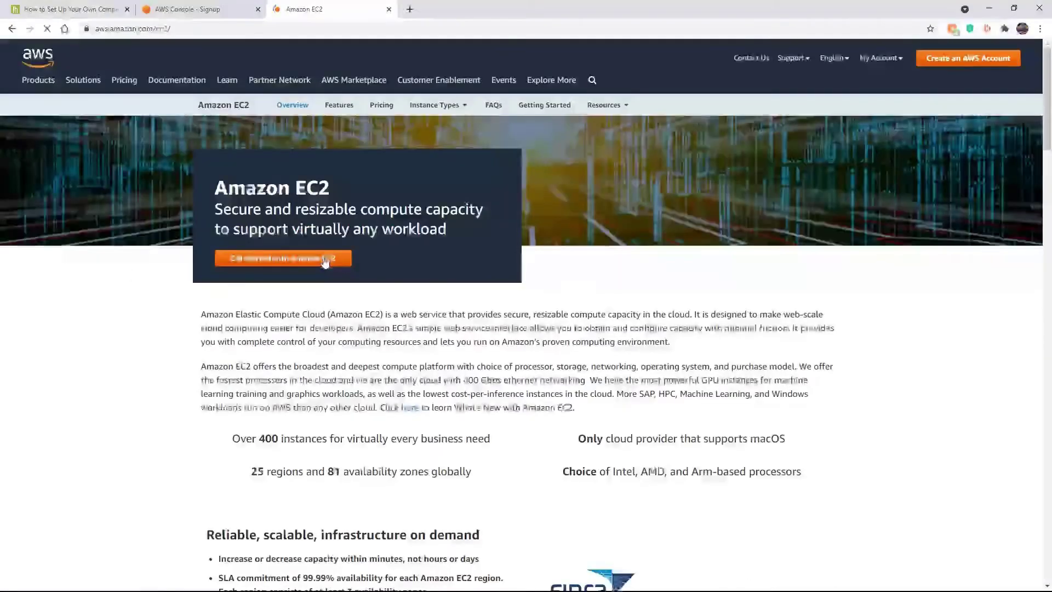
pyautogui.click(324, 261)
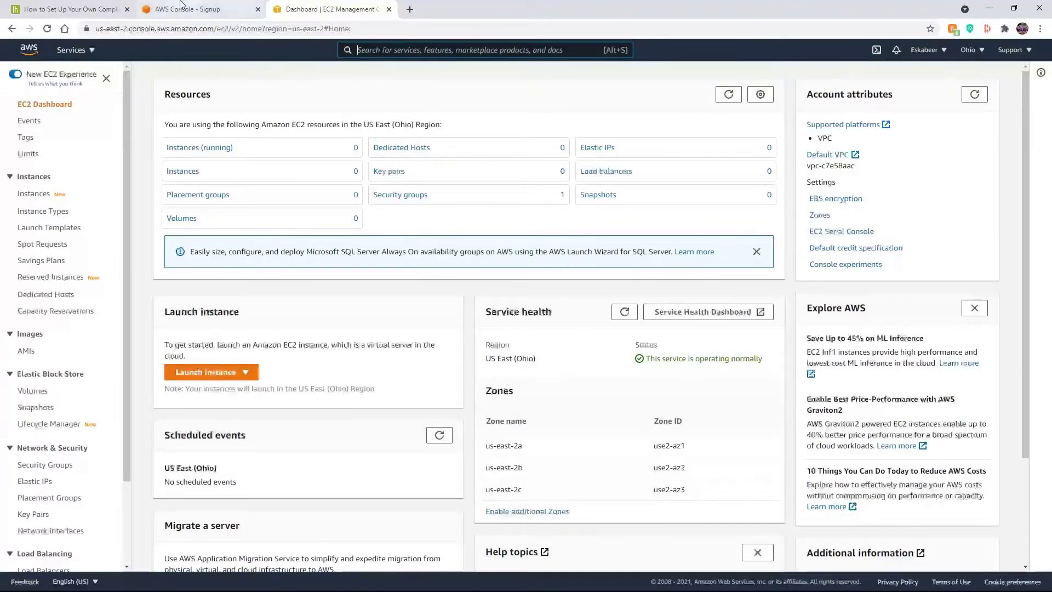
pyautogui.hotkey('ctrl', 'shift', 'Tab')
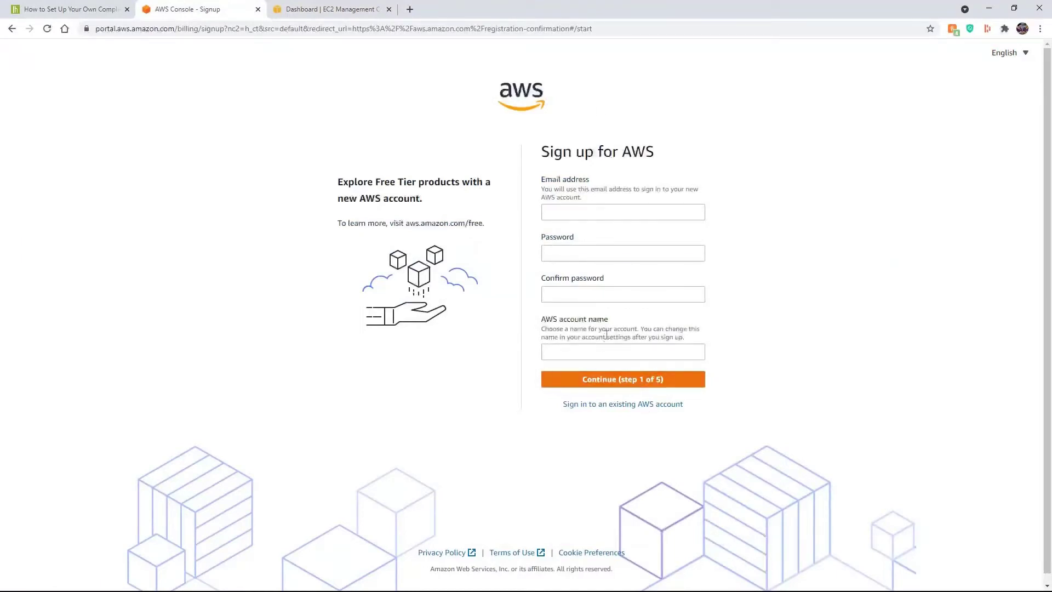
pyautogui.hotkey('ctrl', 'w')
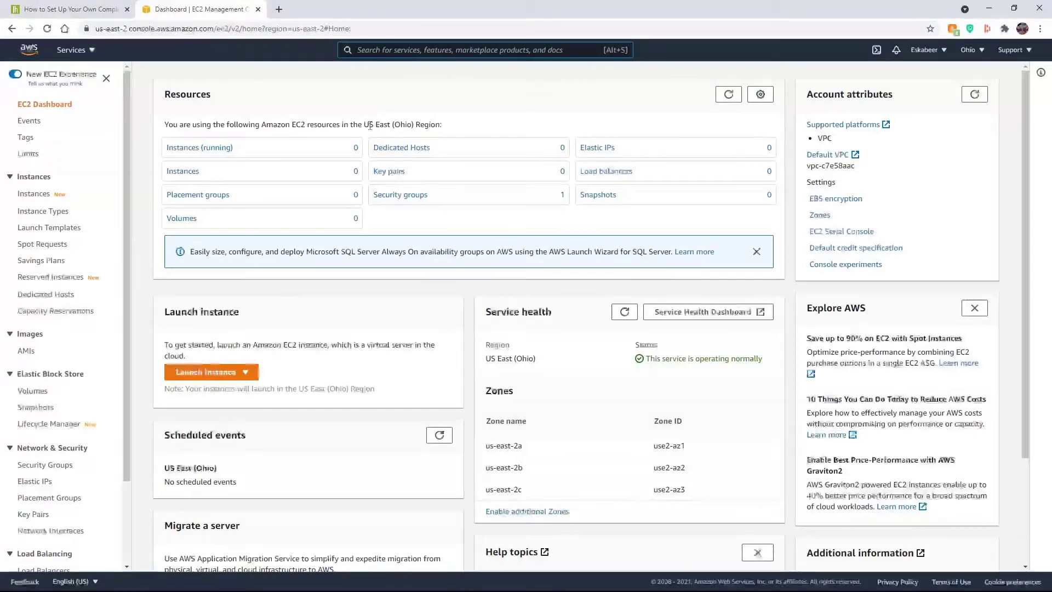
# Step: Open the IAM dashboard from the AWS services list
pyautogui.click(92, 50)
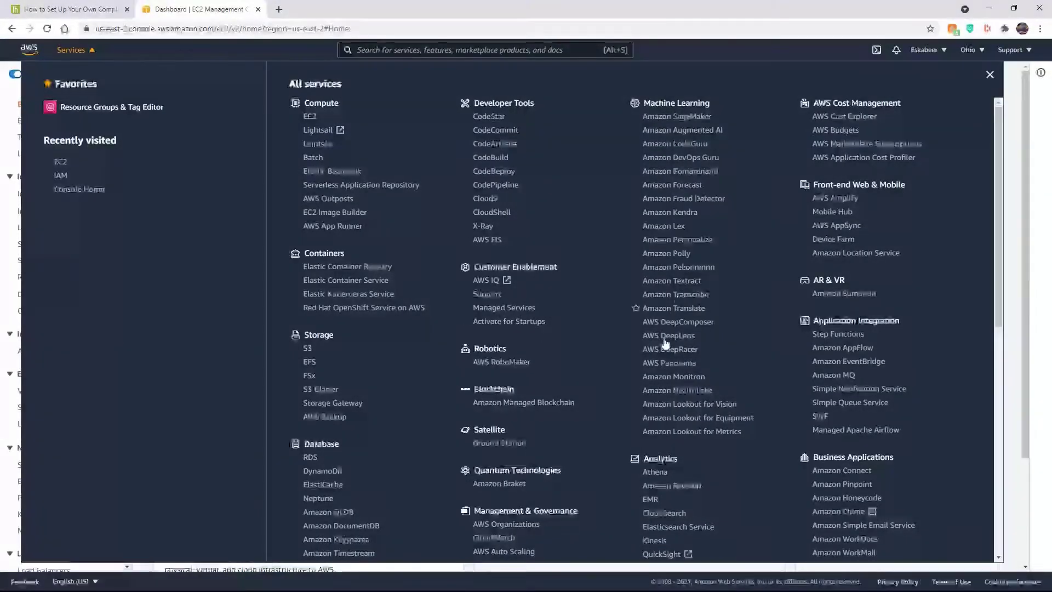
pyautogui.scroll(-5, 677, 301)
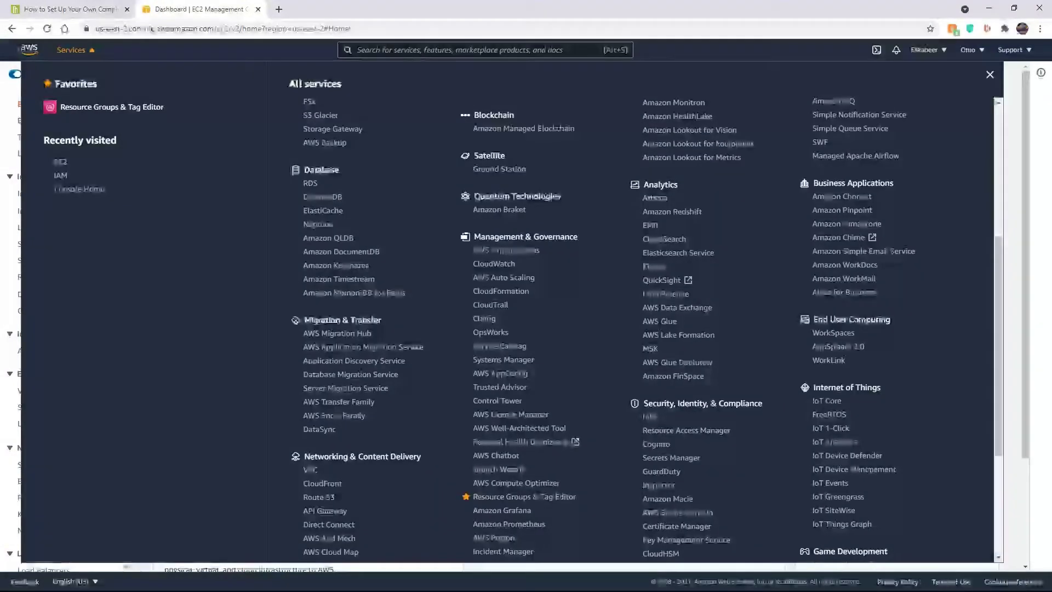
pyautogui.scroll(-2, 657, 318)
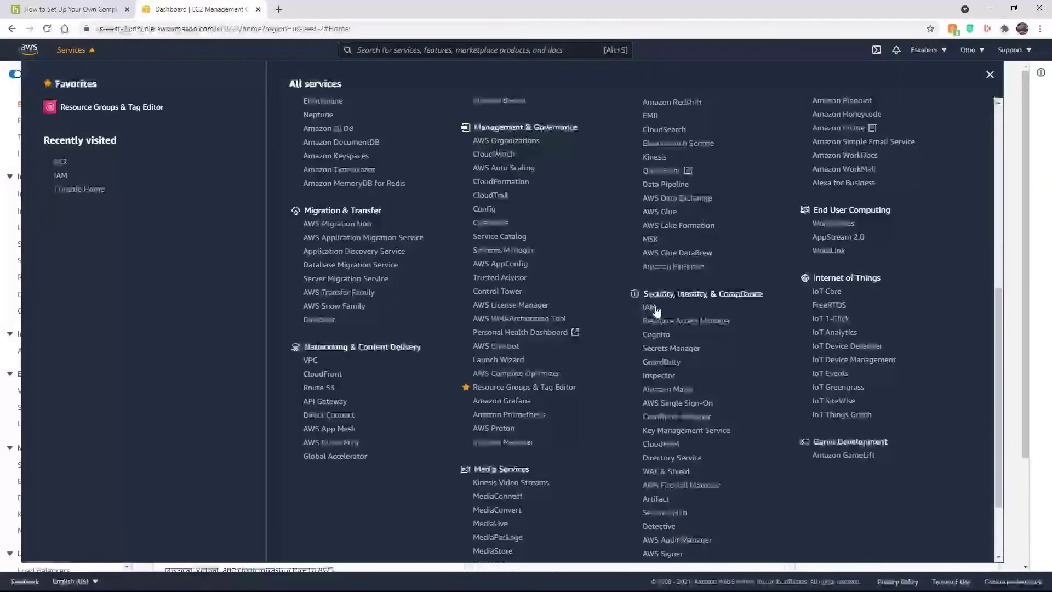
pyautogui.click(656, 310)
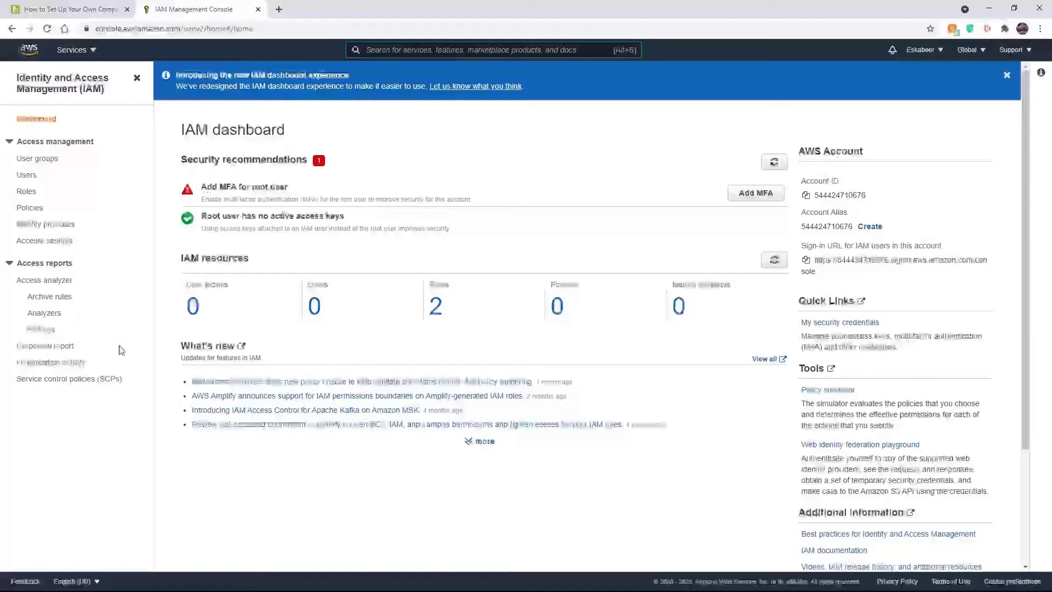
# Step: Add IAM user JepVPN with Programmatic access and choose Attach existing policies directly
pyautogui.click(26, 174)
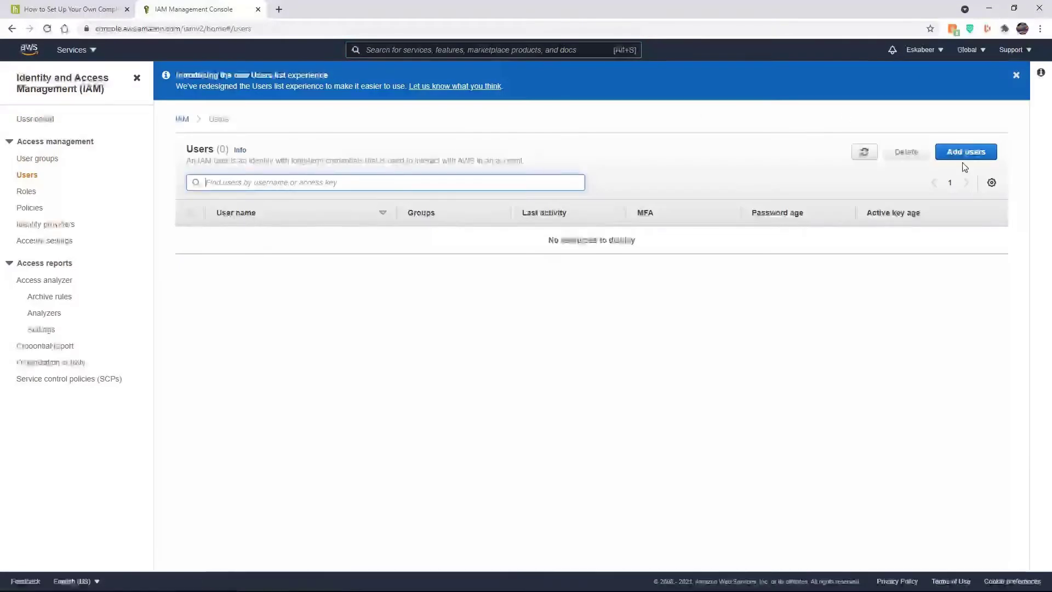
pyautogui.click(958, 159)
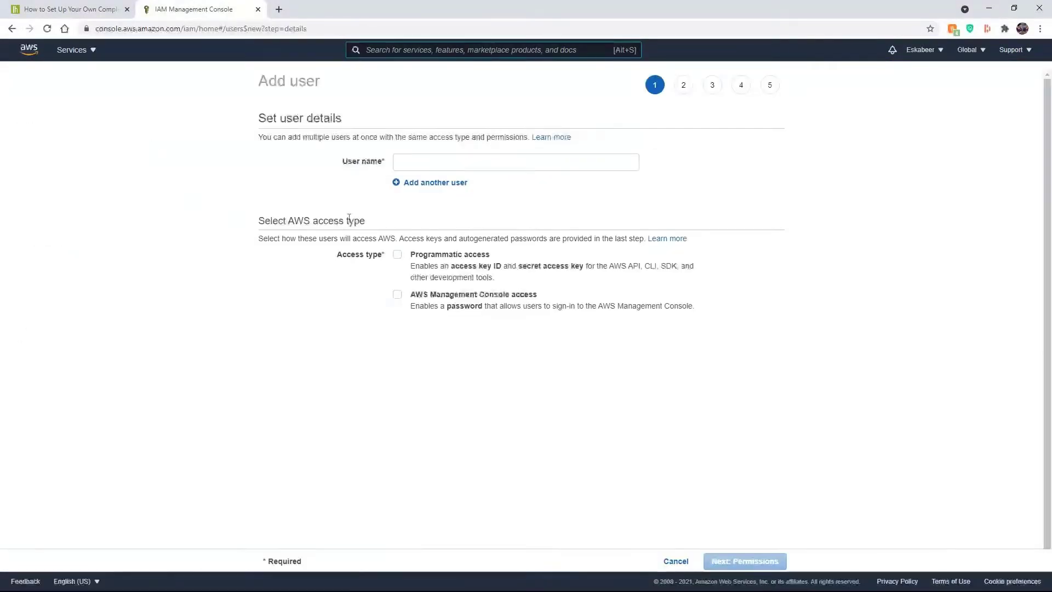
pyautogui.click(440, 168)
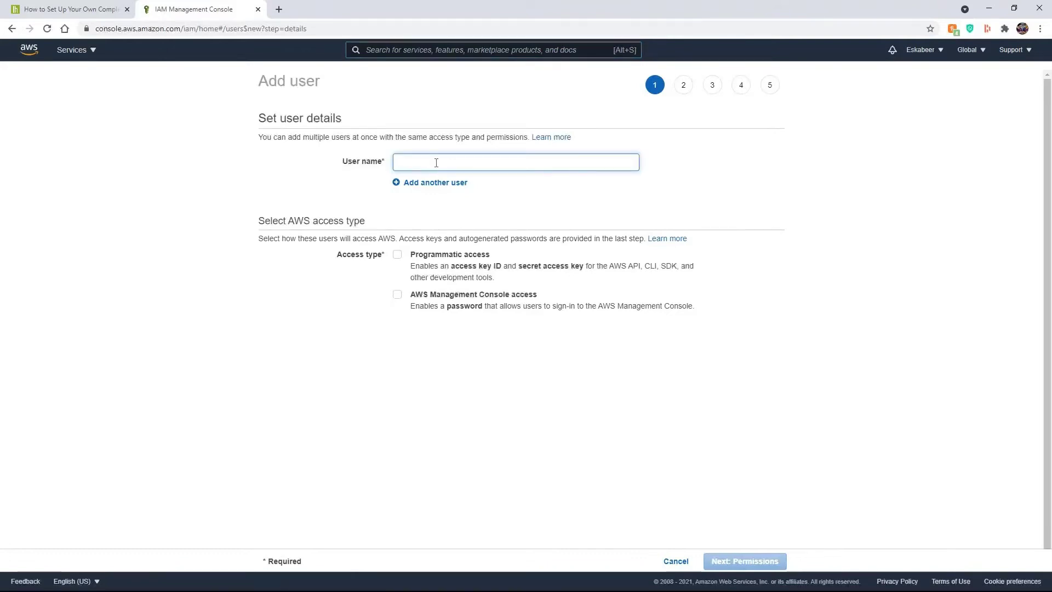
pyautogui.write('JepVPN')
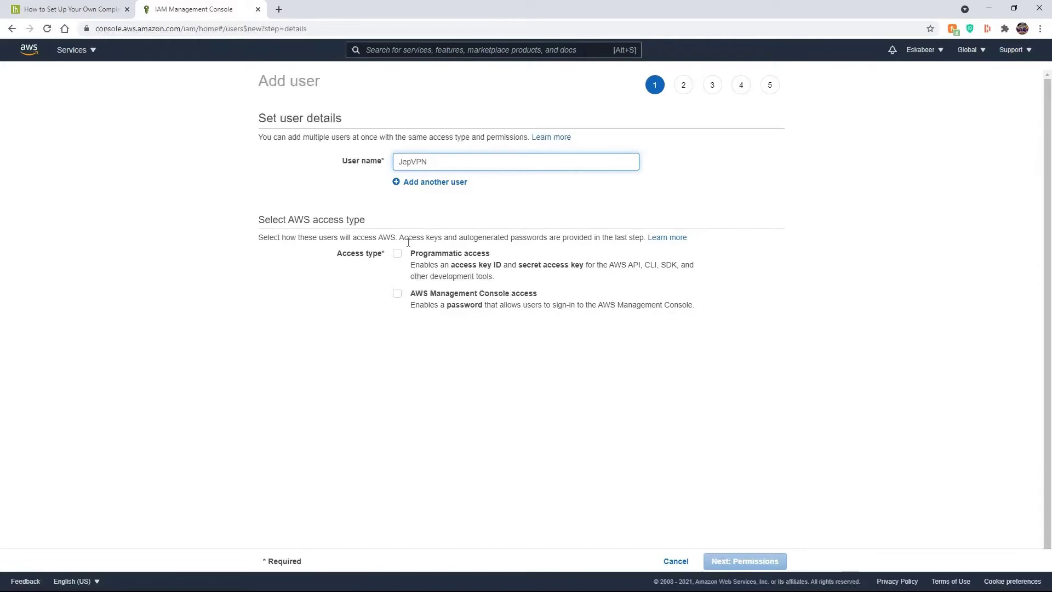
pyautogui.press('Tab')
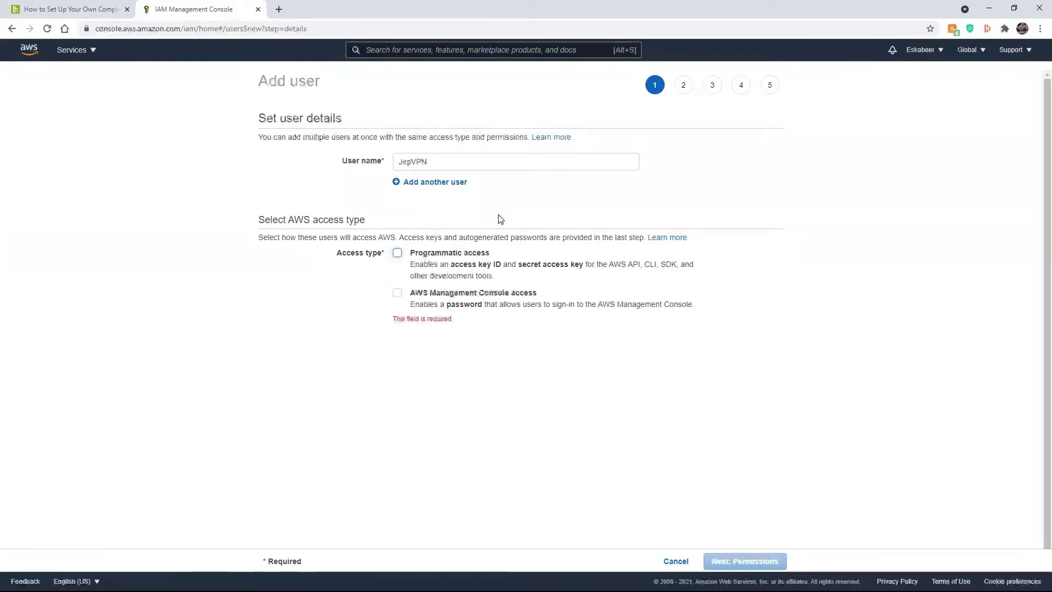
pyautogui.click(397, 253)
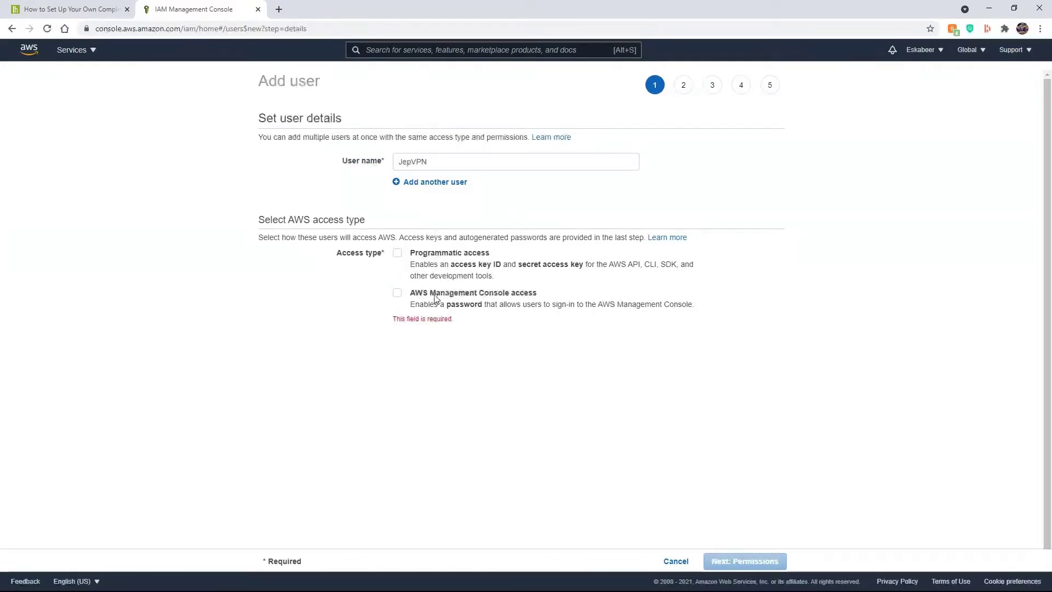
pyautogui.click(763, 562)
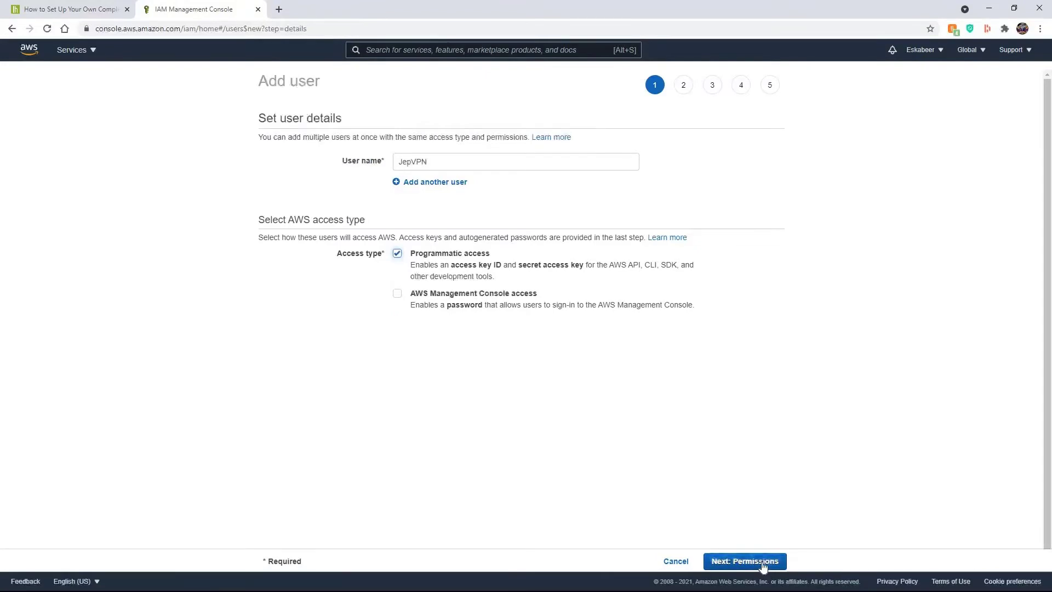
pyautogui.click(582, 165)
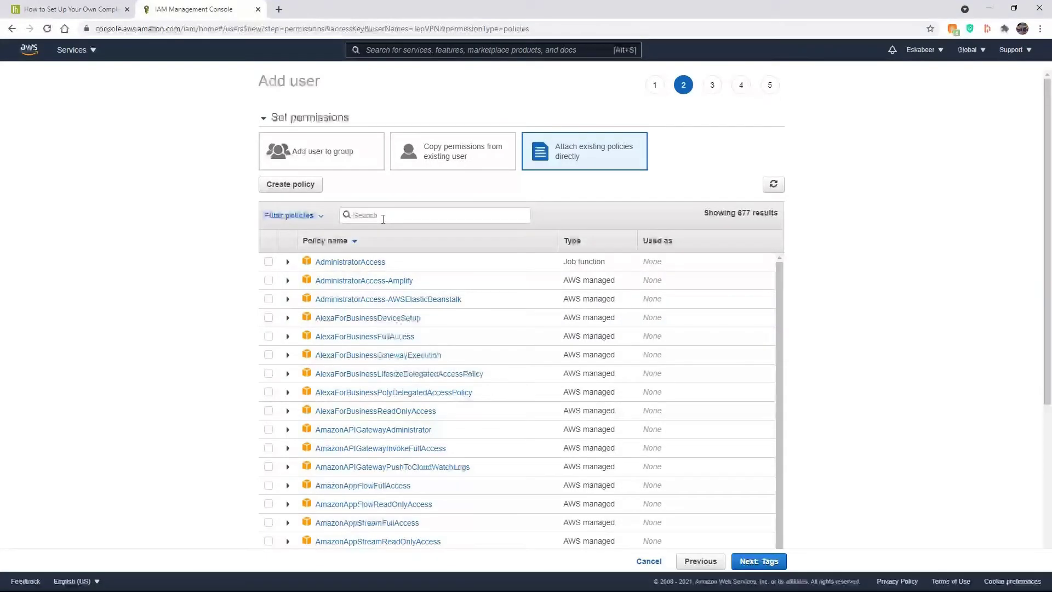
# Step: Attach AdministratorAccess, create the JepVPN user, download its credentials CSV, and minimise Chrome
pyautogui.write('Admin')
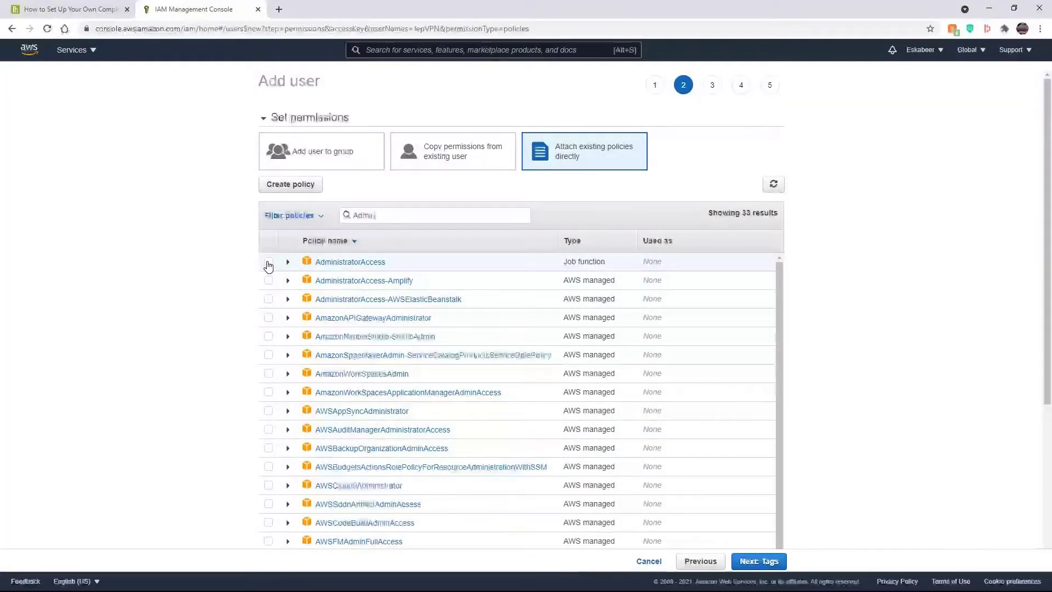
pyautogui.click(268, 263)
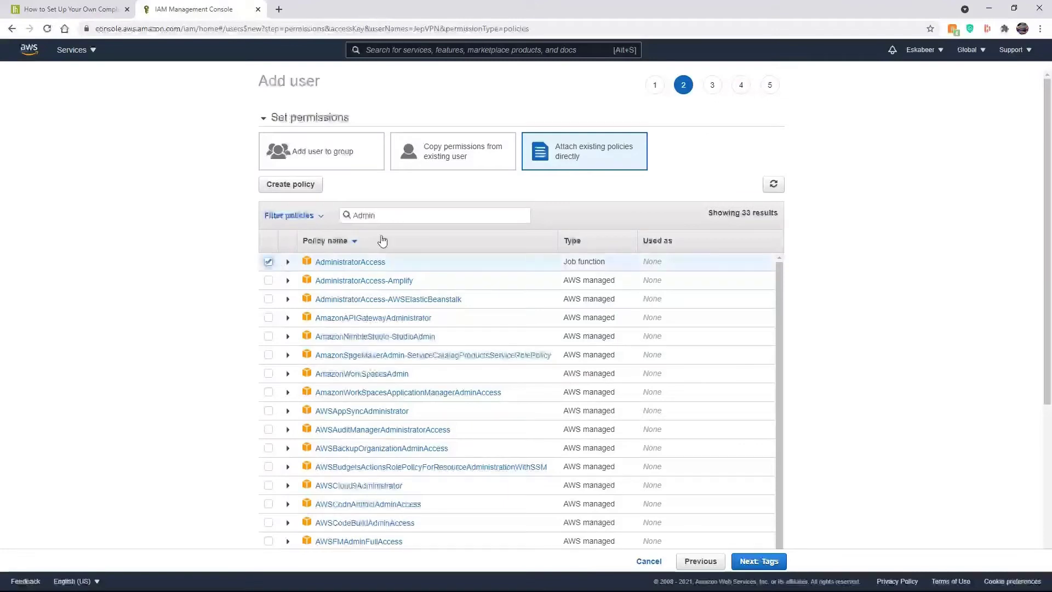
pyautogui.click(770, 564)
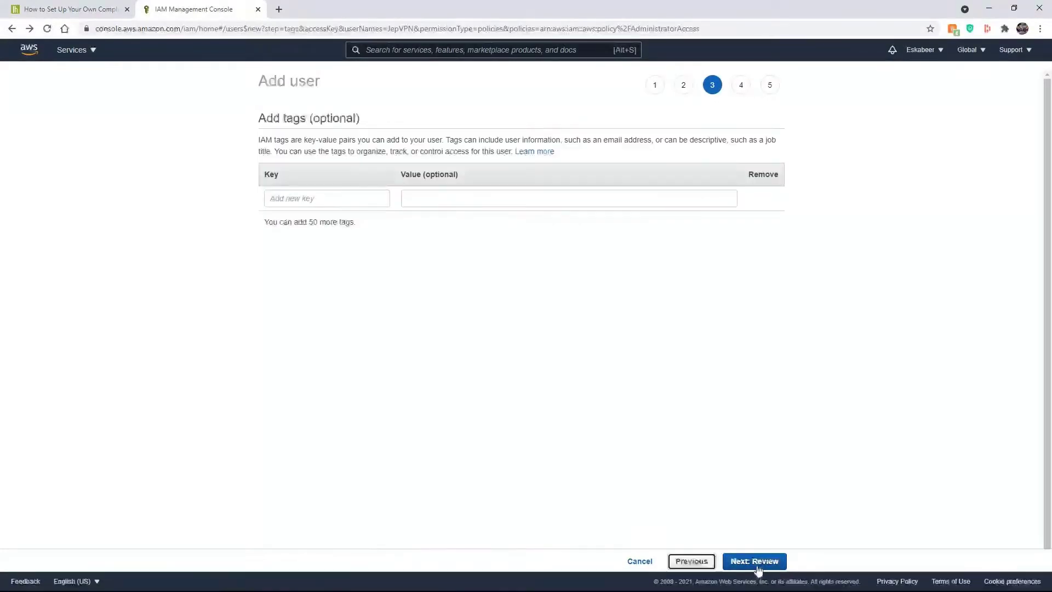
pyautogui.click(758, 564)
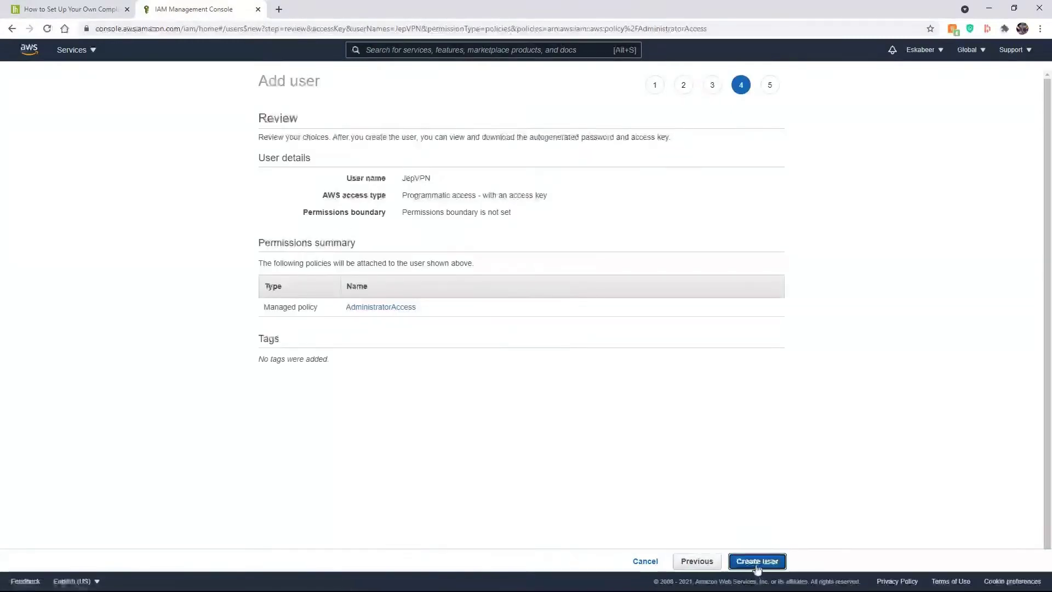
pyautogui.click(757, 563)
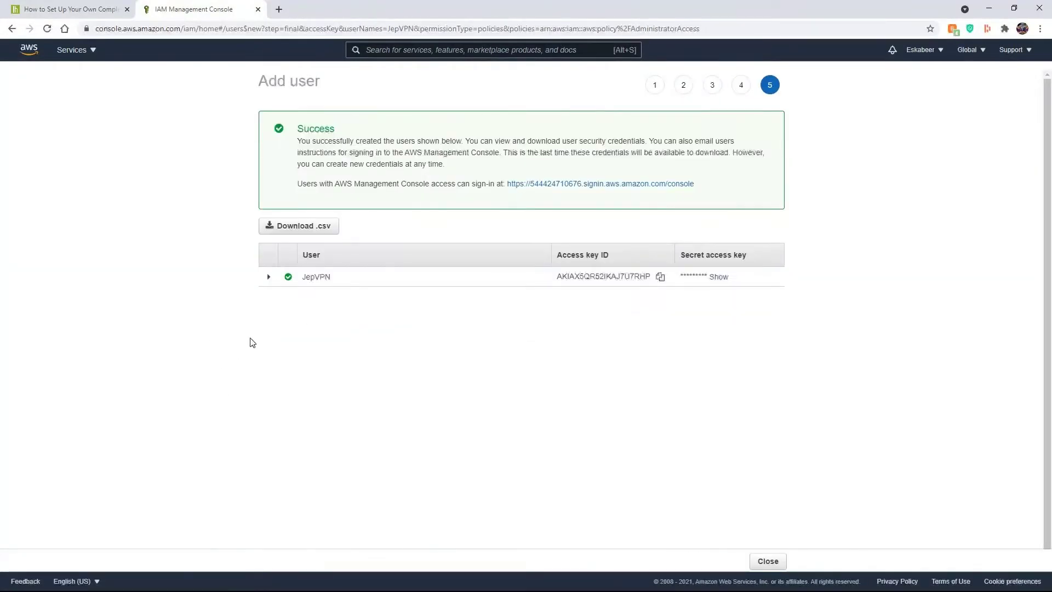
pyautogui.click(305, 234)
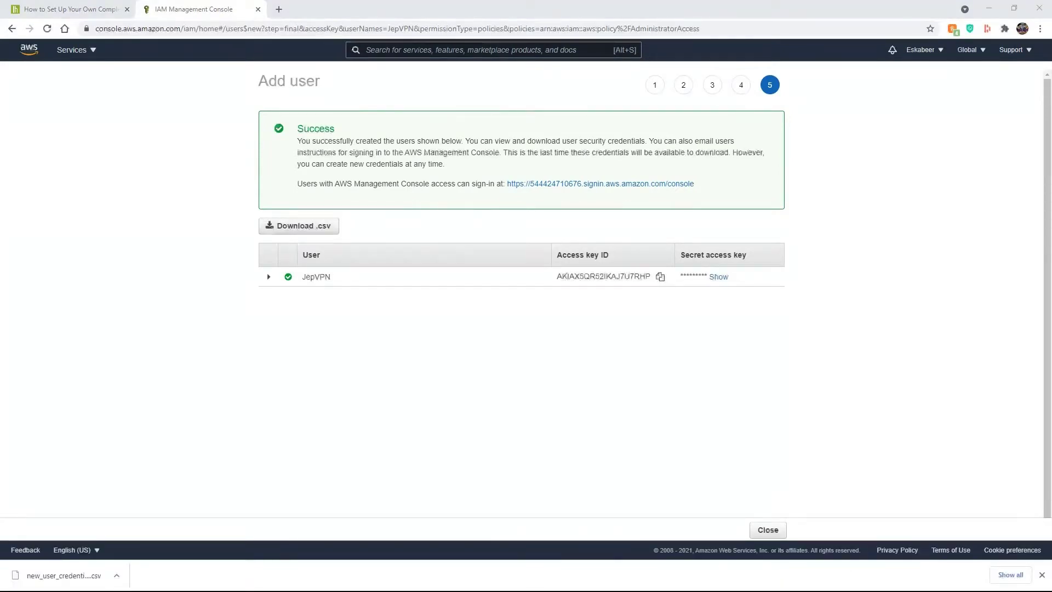
pyautogui.click(988, 9)
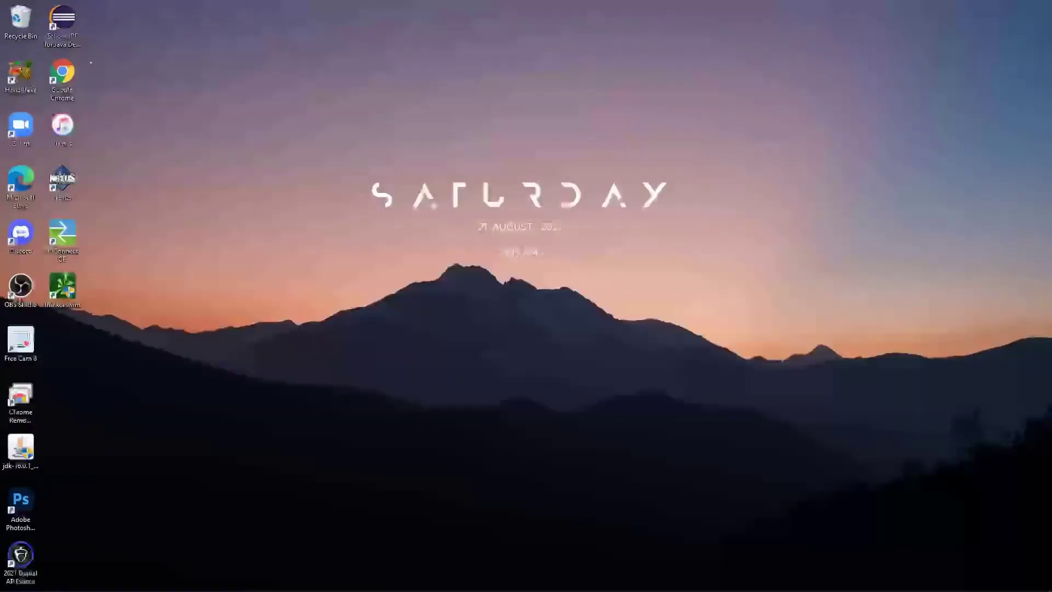
# Step: Switch Developer Mode on under Update & Security > For developers and confirm with Yes
pyautogui.click(191, 583)
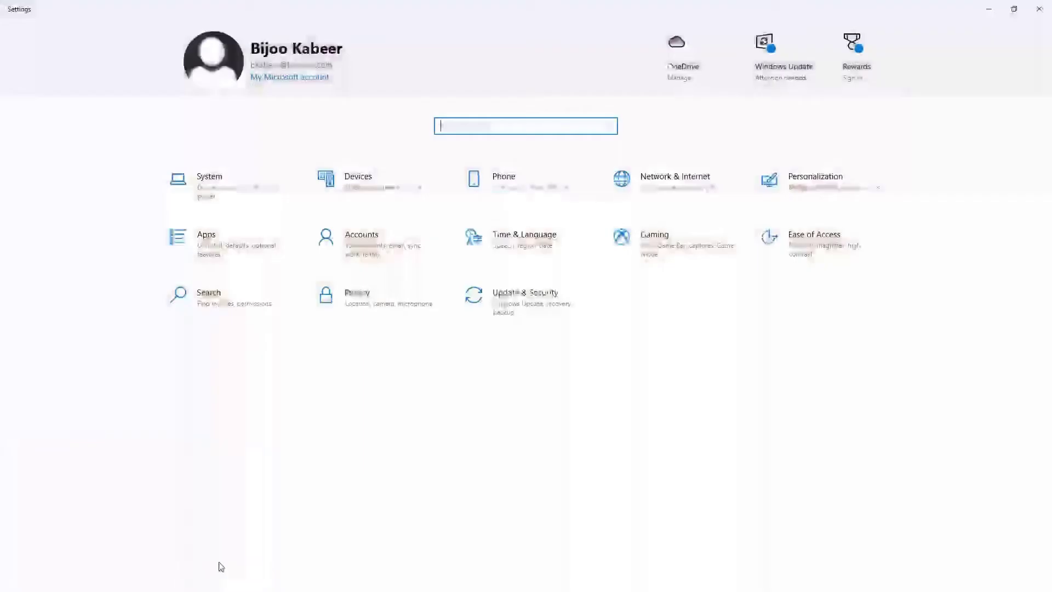
pyautogui.click(543, 297)
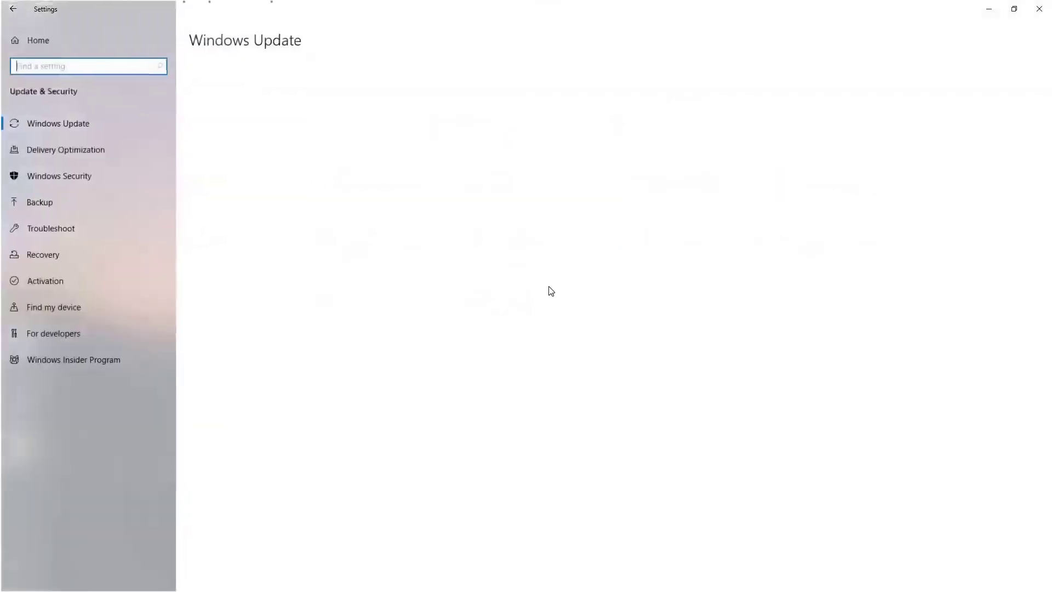
pyautogui.click(34, 334)
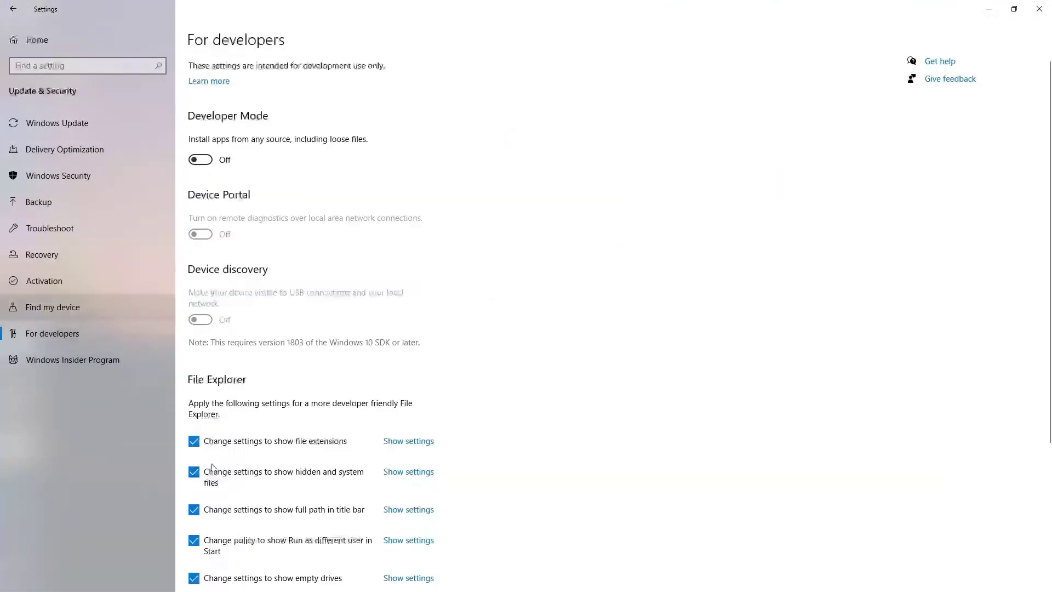
pyautogui.click(201, 160)
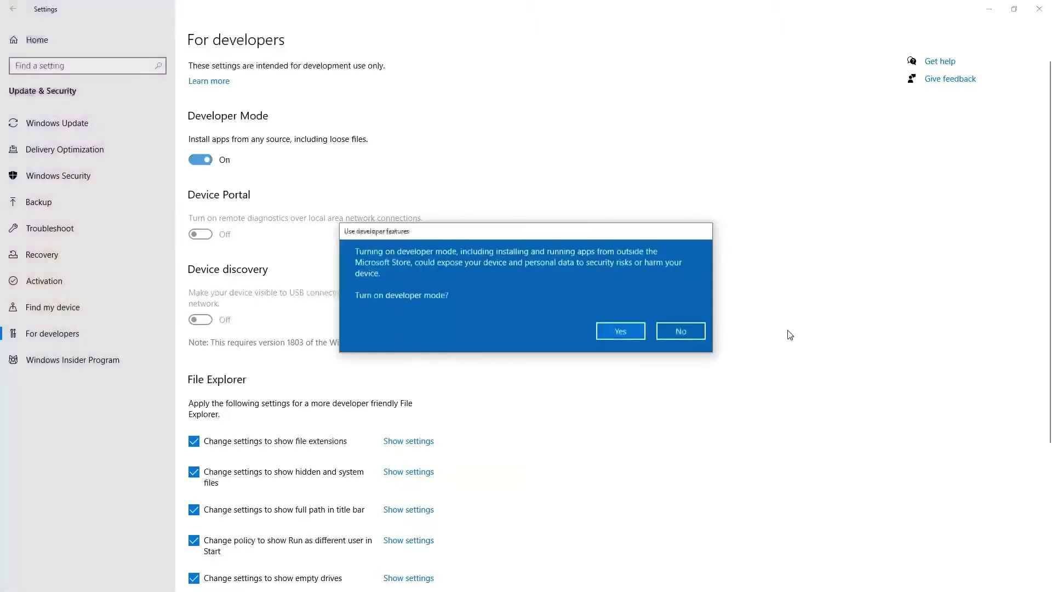
pyautogui.click(632, 335)
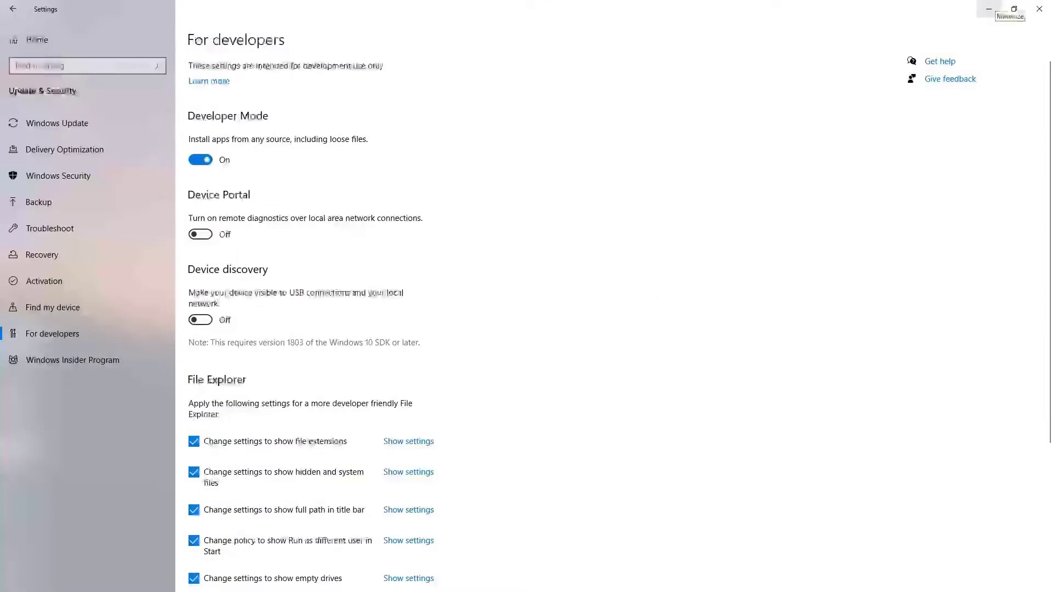
# Step: Tick Windows Subsystem for Linux in Control Panel's Windows Features list and apply
pyautogui.click(989, 12)
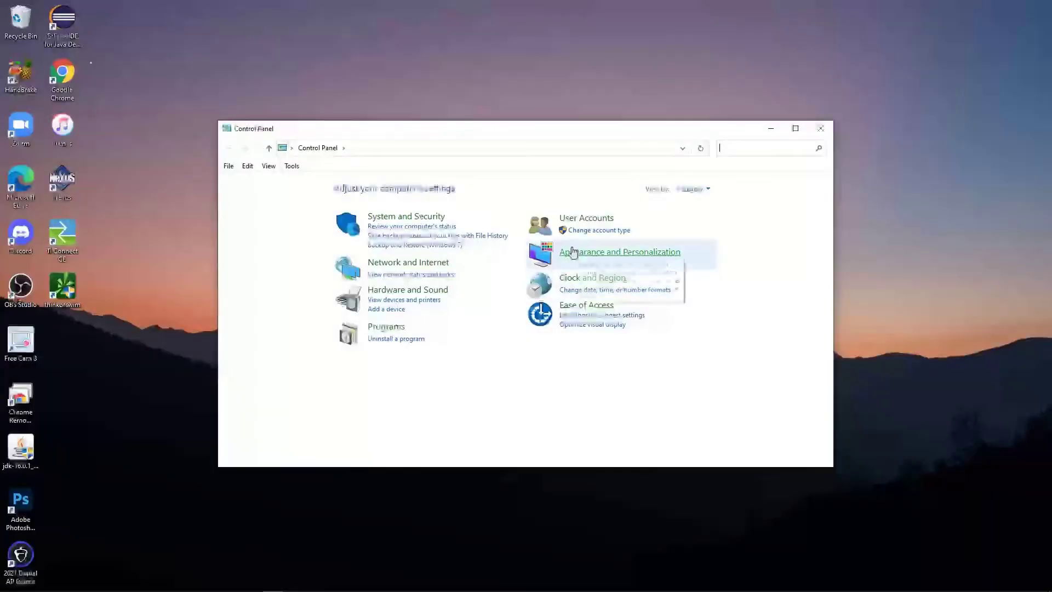
pyautogui.click(397, 330)
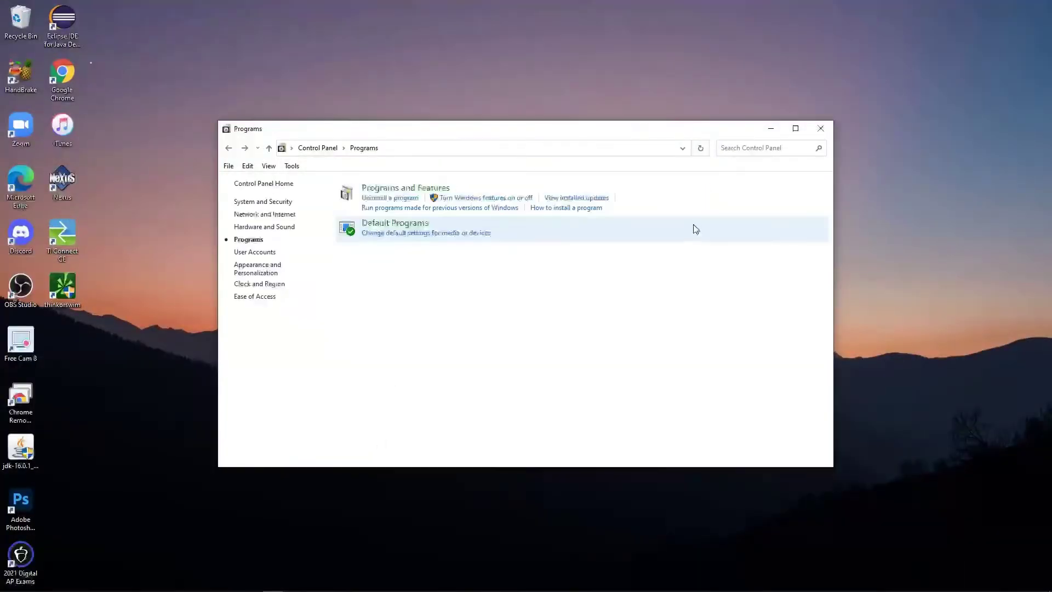
pyautogui.click(485, 198)
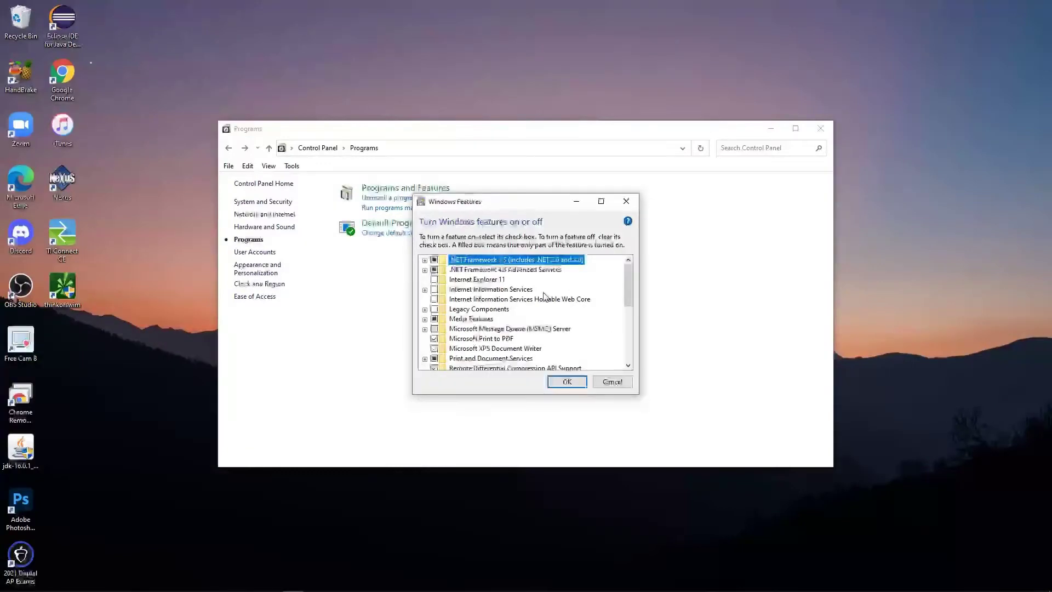
pyautogui.scroll(-6, 602, 290)
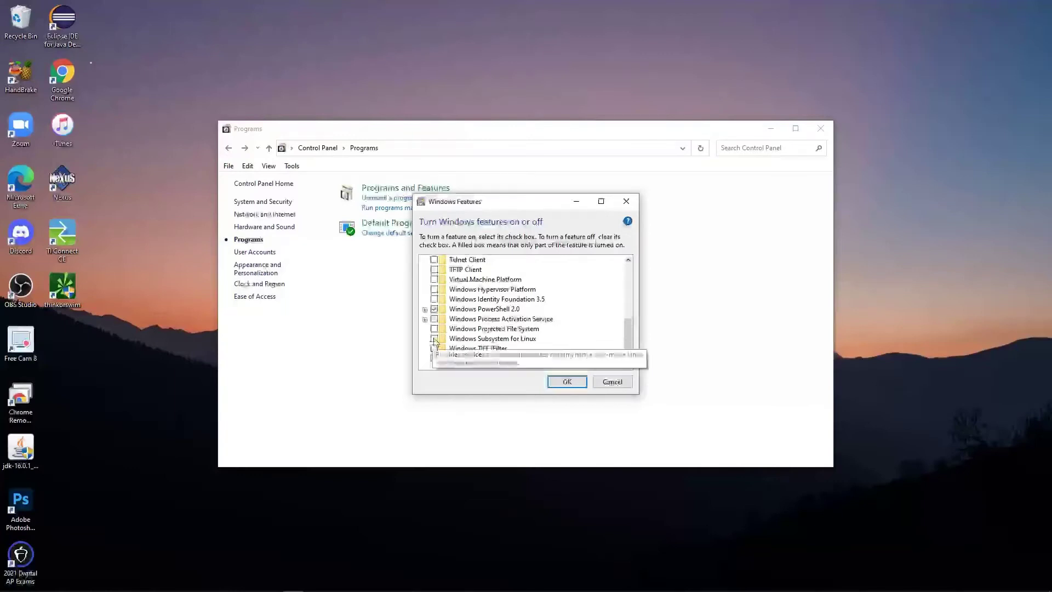
pyautogui.click(435, 339)
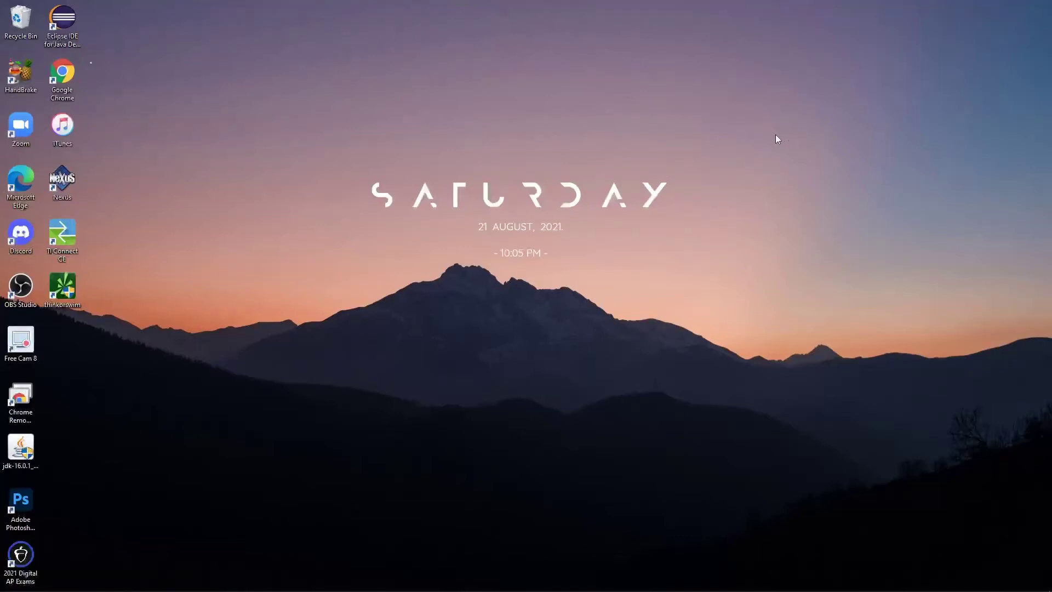
# Step: Get the free Ubuntu app from Canonical in Microsoft Store
pyautogui.moveTo(19, 589)
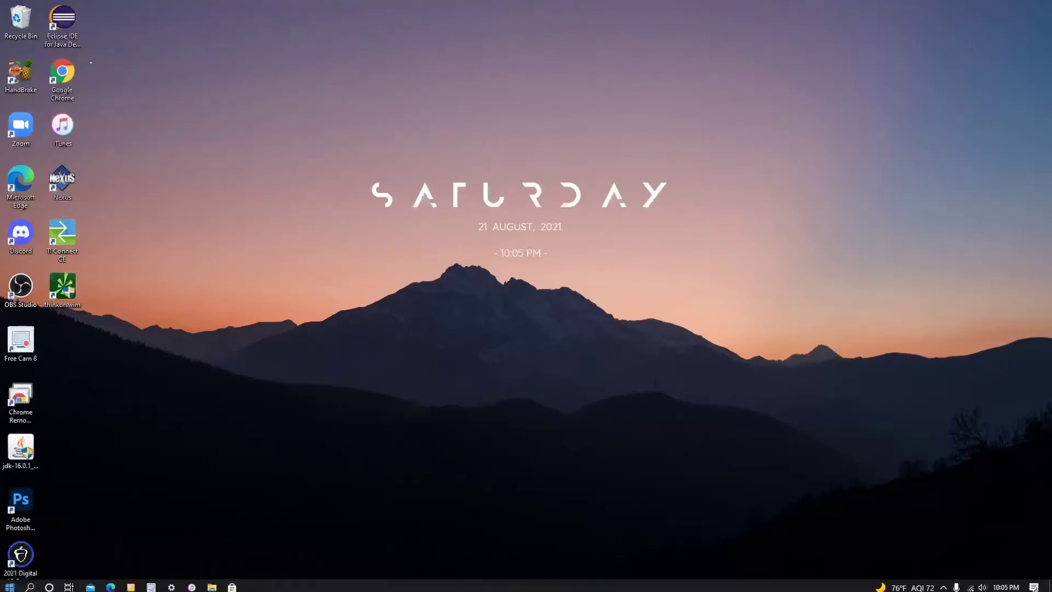
pyautogui.click(233, 583)
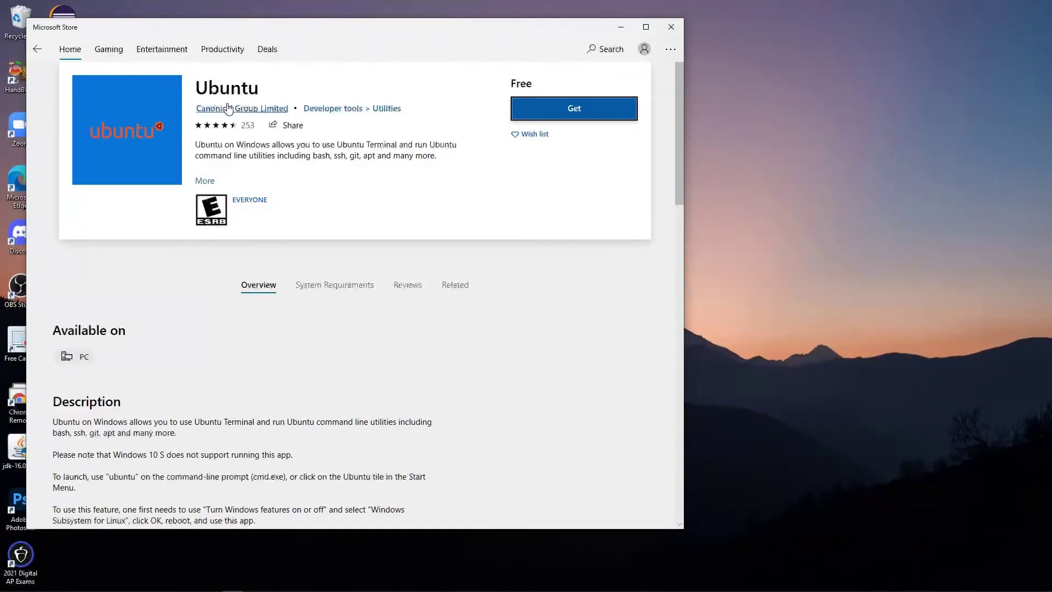
pyautogui.click(574, 111)
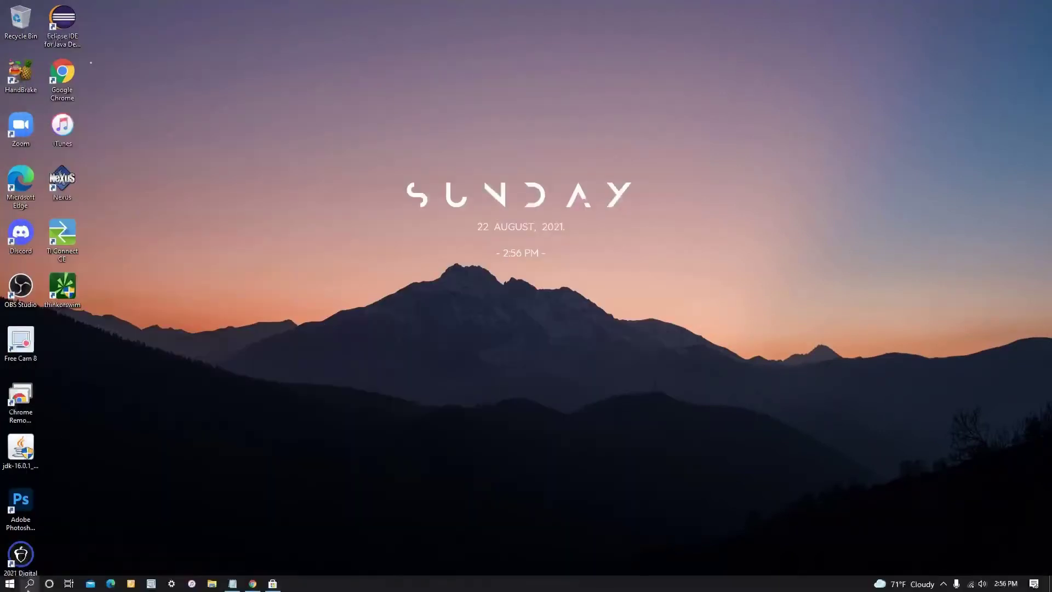
# Step: Launch the Ubuntu app by searching 'ub' in Windows search
pyautogui.click(30, 583)
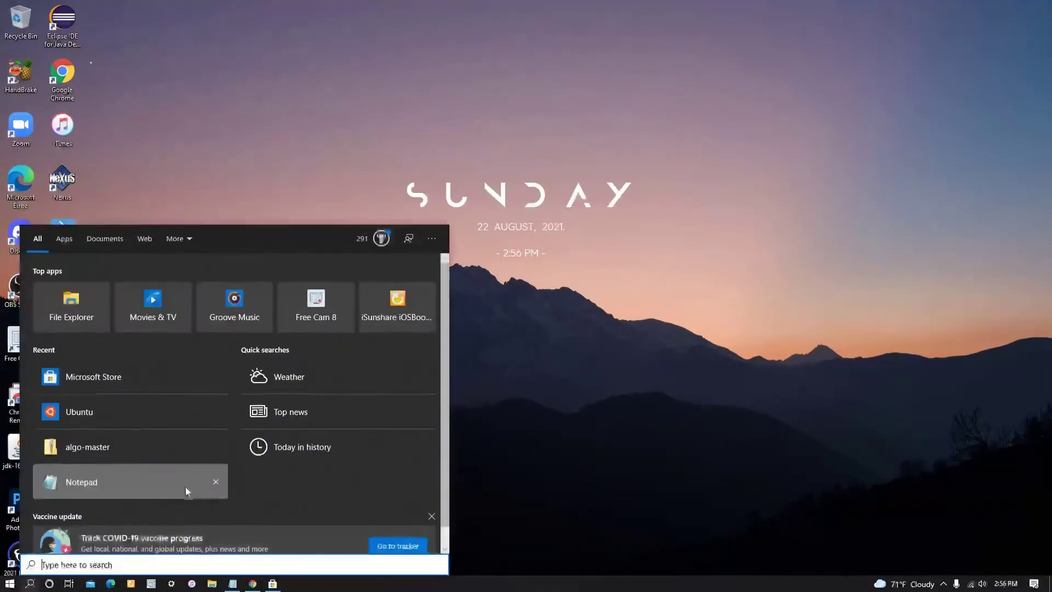
pyautogui.write('ub')
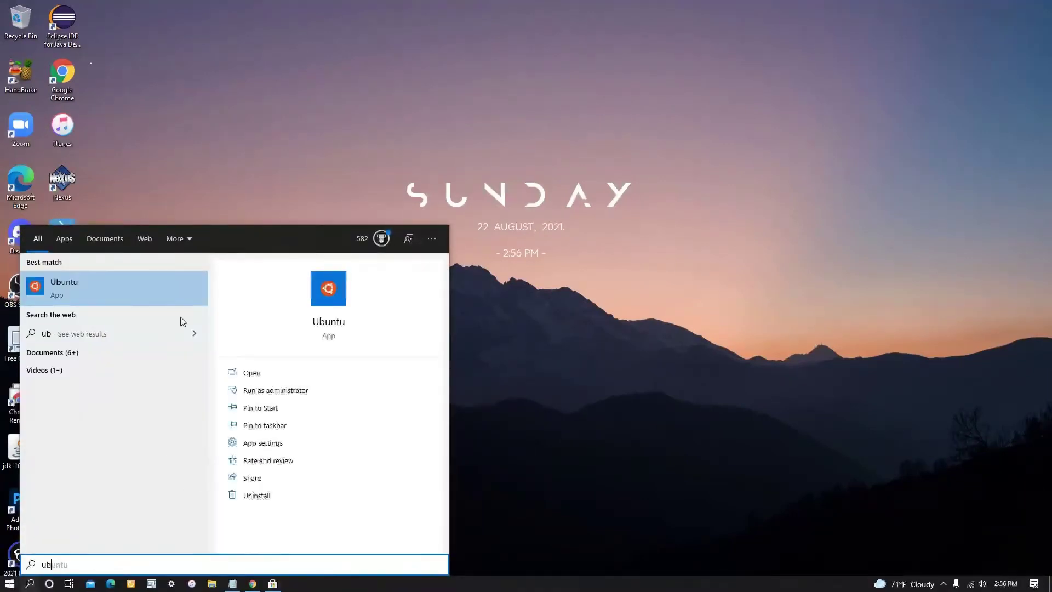
pyautogui.click(158, 299)
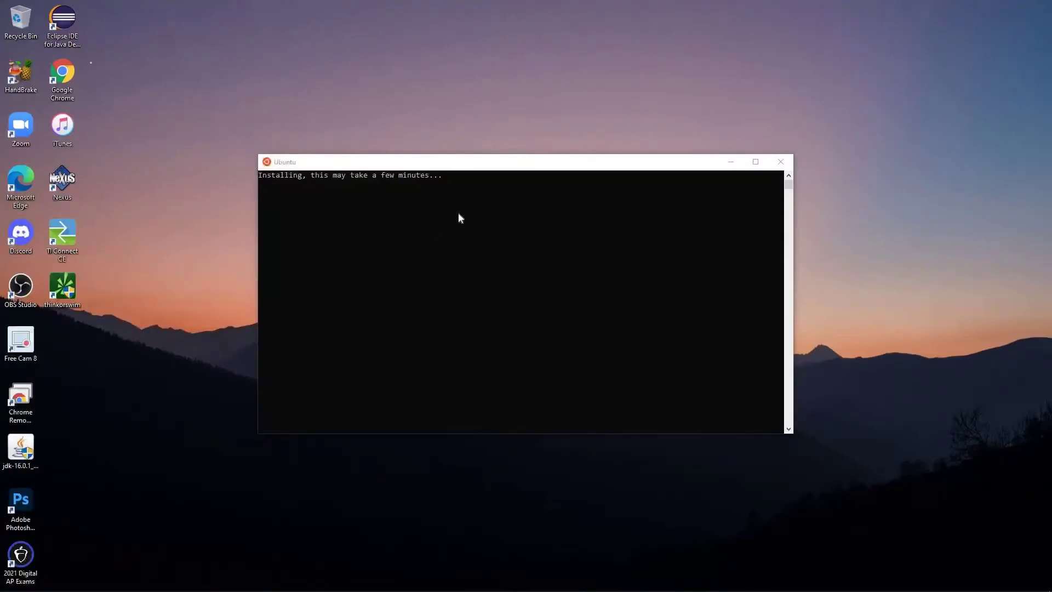
# Step: Create the default lowercase UNIX username and set its password
pyautogui.press('Return')
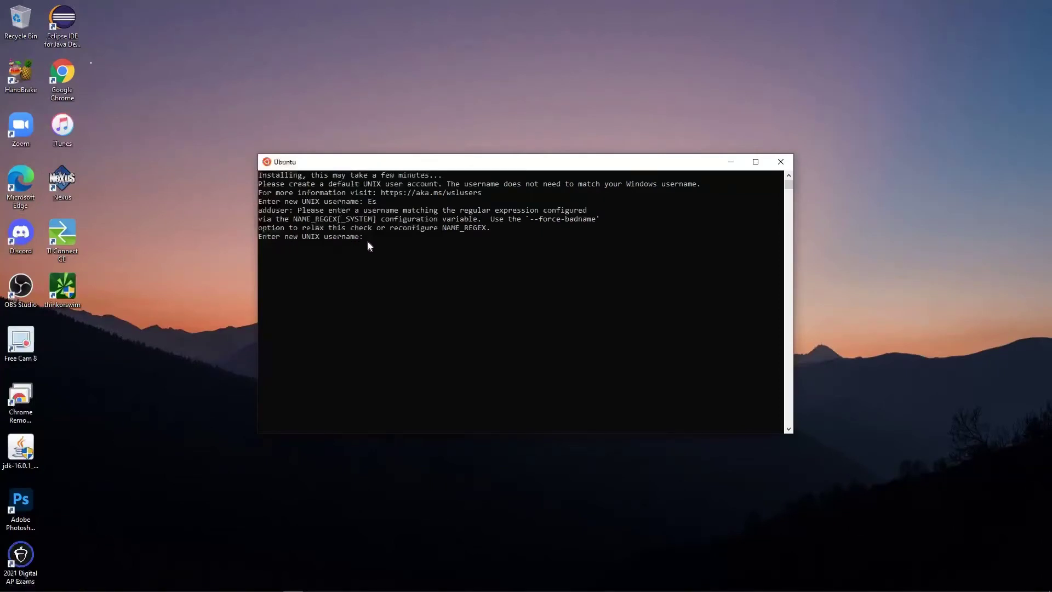
pyautogui.press('Return')
pyautogui.press('Return')
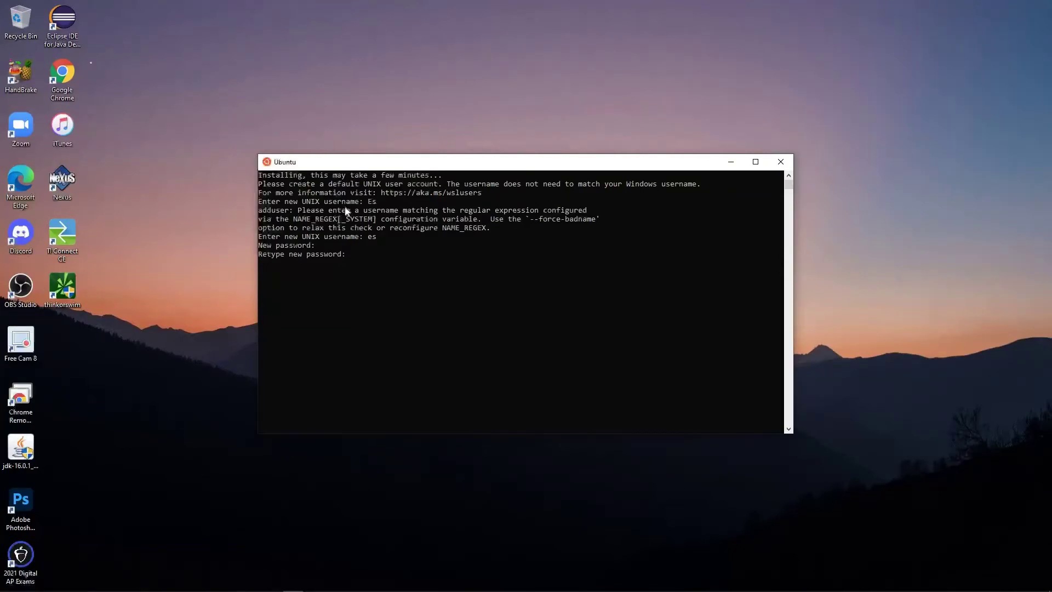
pyautogui.press('Return')
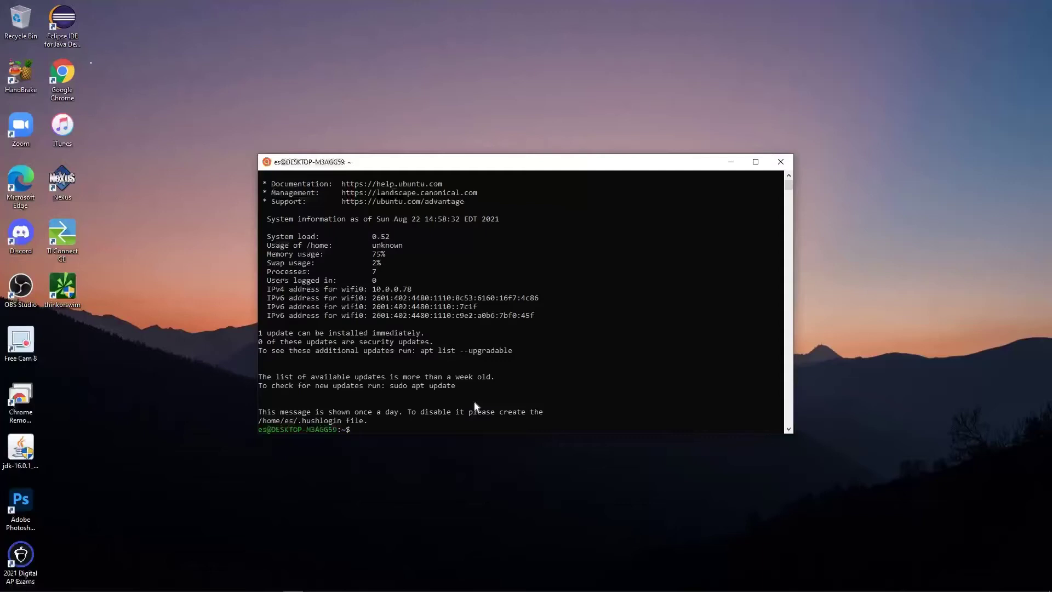
# Step: Download Algo's master.zip with wget and install unzip via sudo apt
pyautogui.scroll(-8, 439, 326)
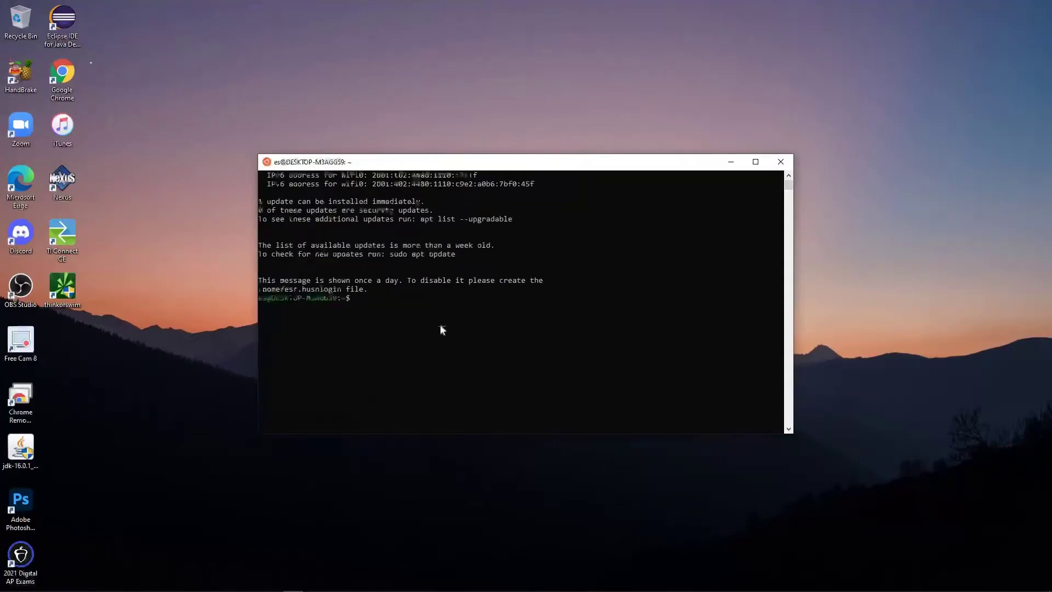
pyautogui.scroll(-1, 441, 323)
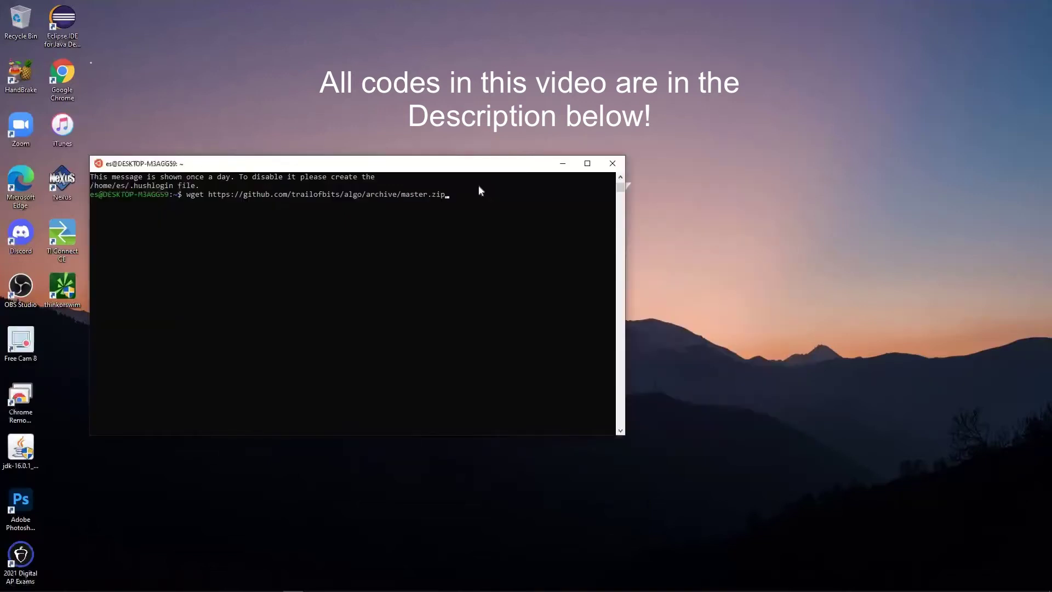
pyautogui.press('Return')
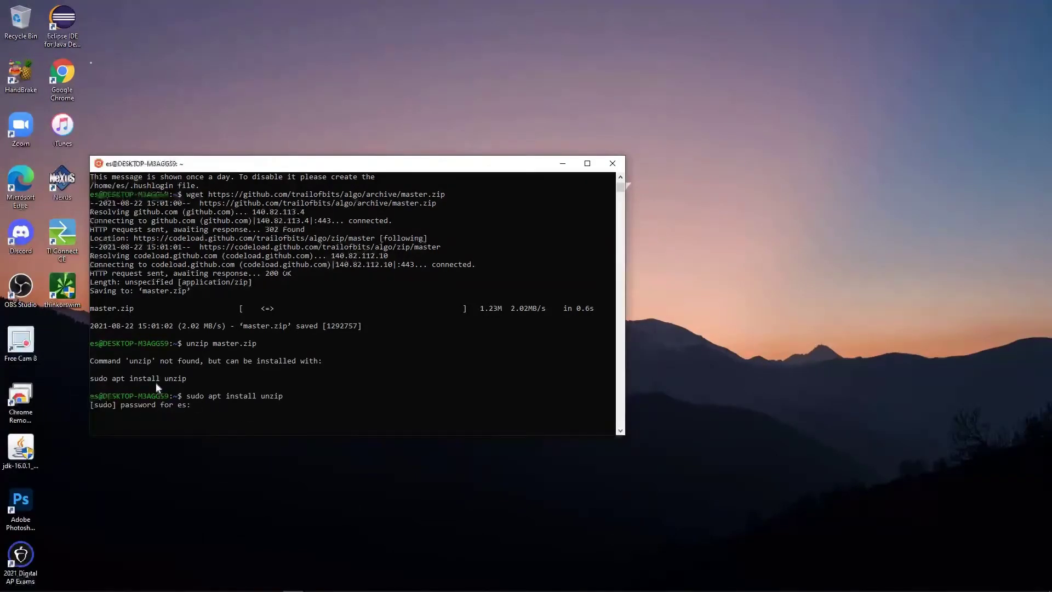
pyautogui.press('Return')
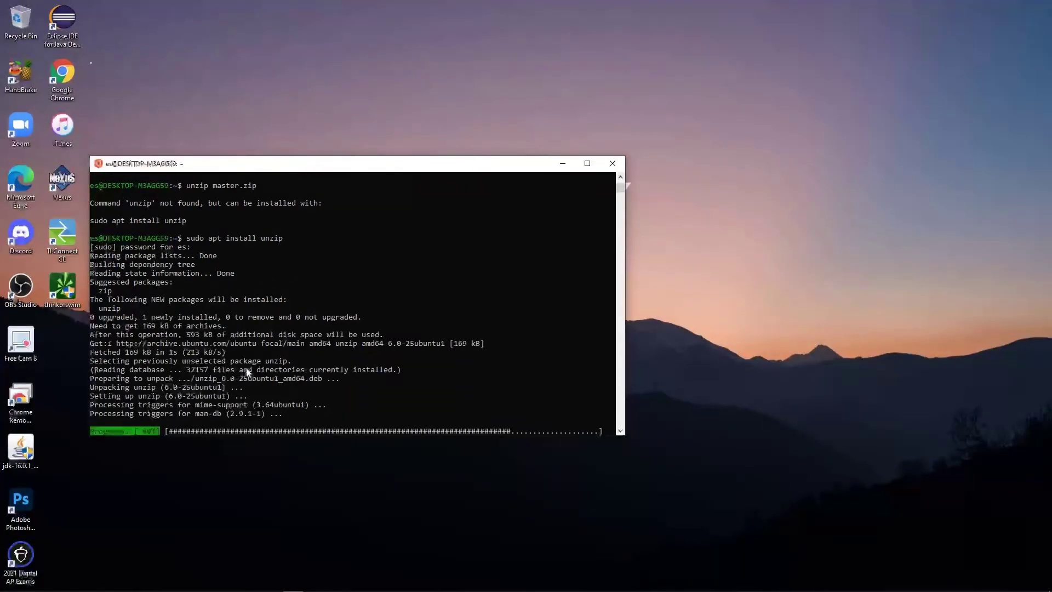
# Step: Extract master.zip and list the home folder to confirm algo-master exists
pyautogui.write('unzip')
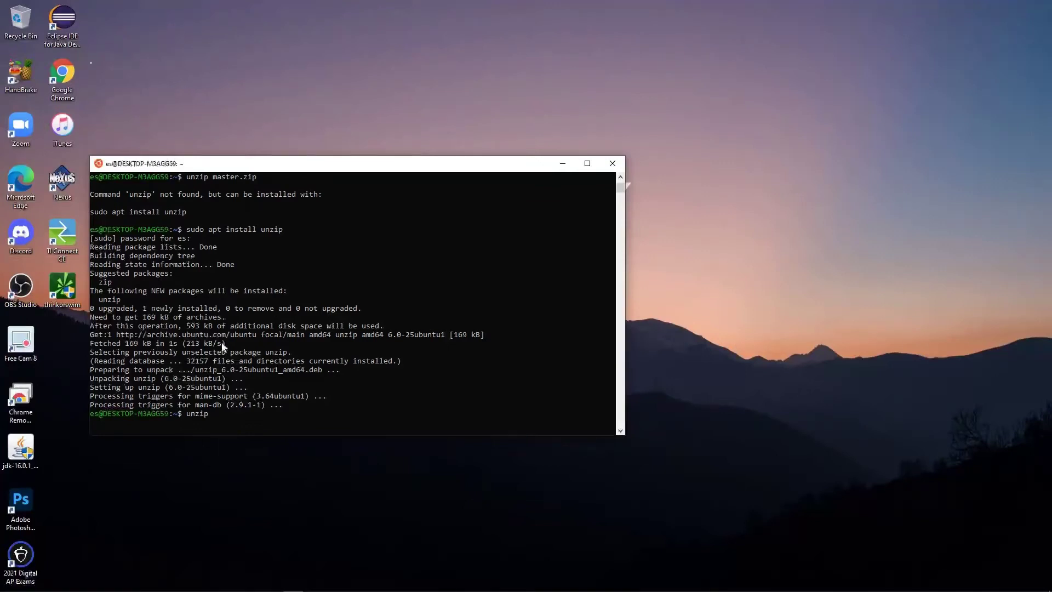
pyautogui.scroll(-3, 221, 341)
pyautogui.write('master.zip')
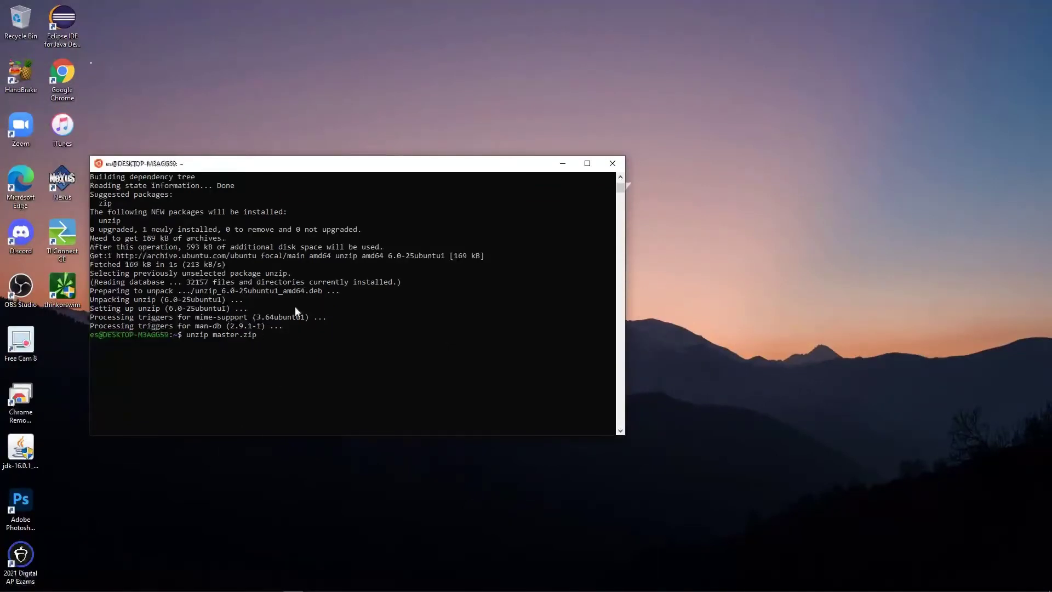
pyautogui.press('Return')
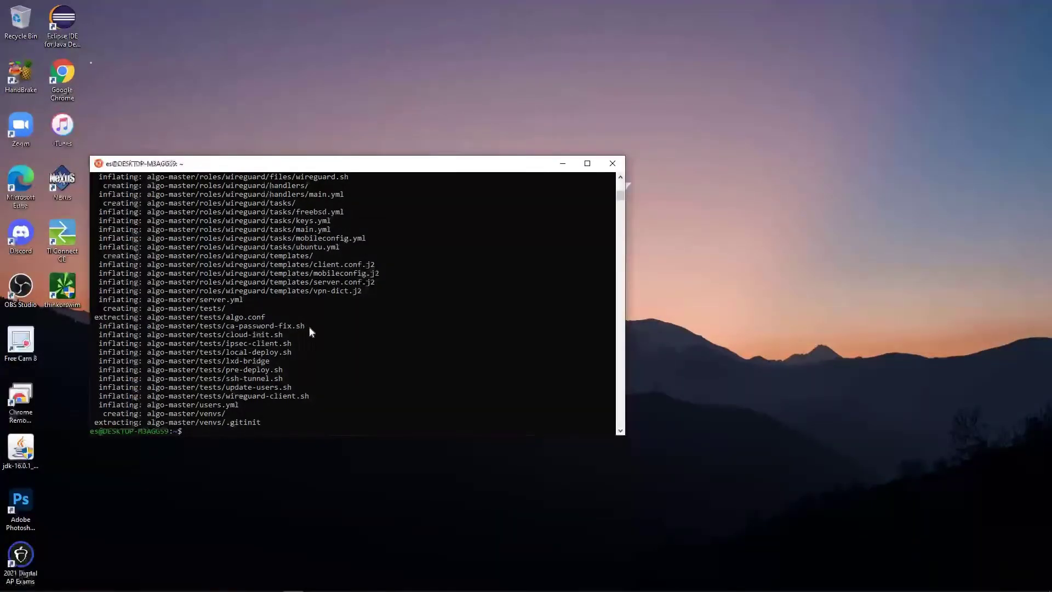
pyautogui.write('1s')
pyautogui.press('Return')
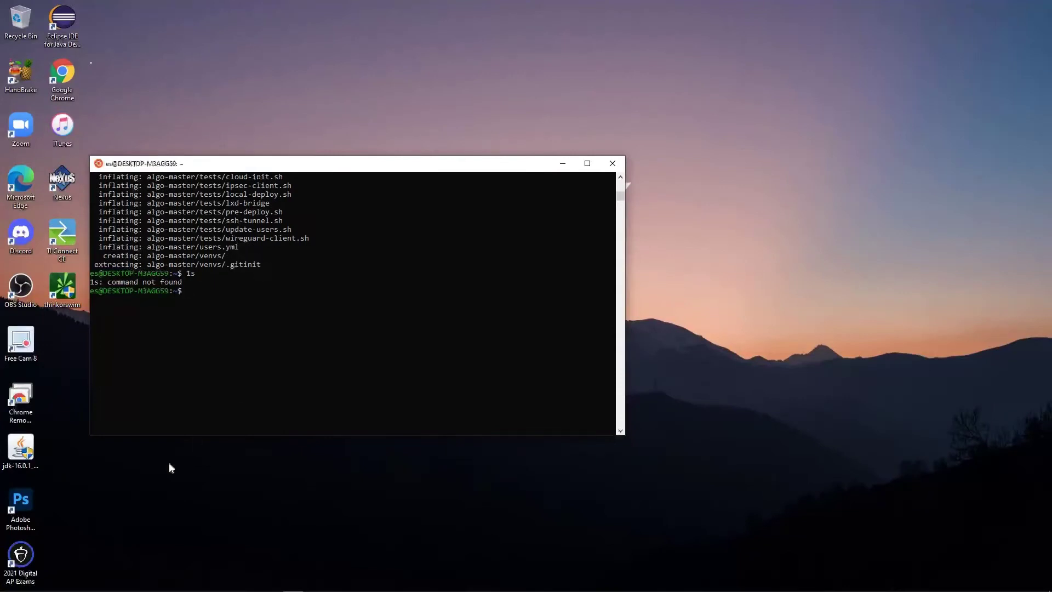
pyautogui.write('ls')
pyautogui.press('Return')
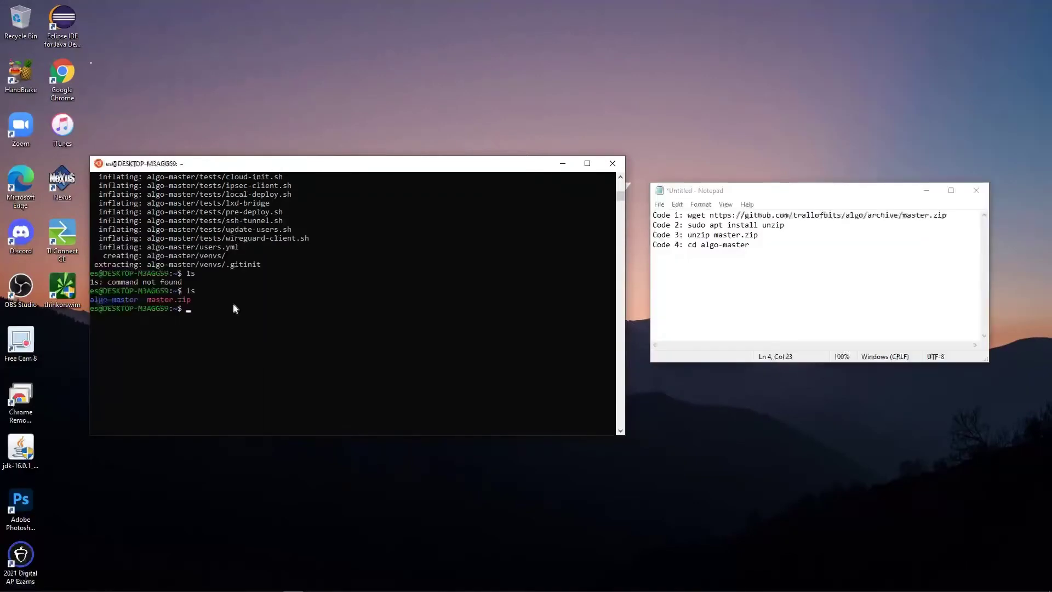
# Step: In ~/algo-master, run apt-get update and install python-setuptools, build-essential, libssl-dev, virtualenv and git
pyautogui.write('cd algo-master')
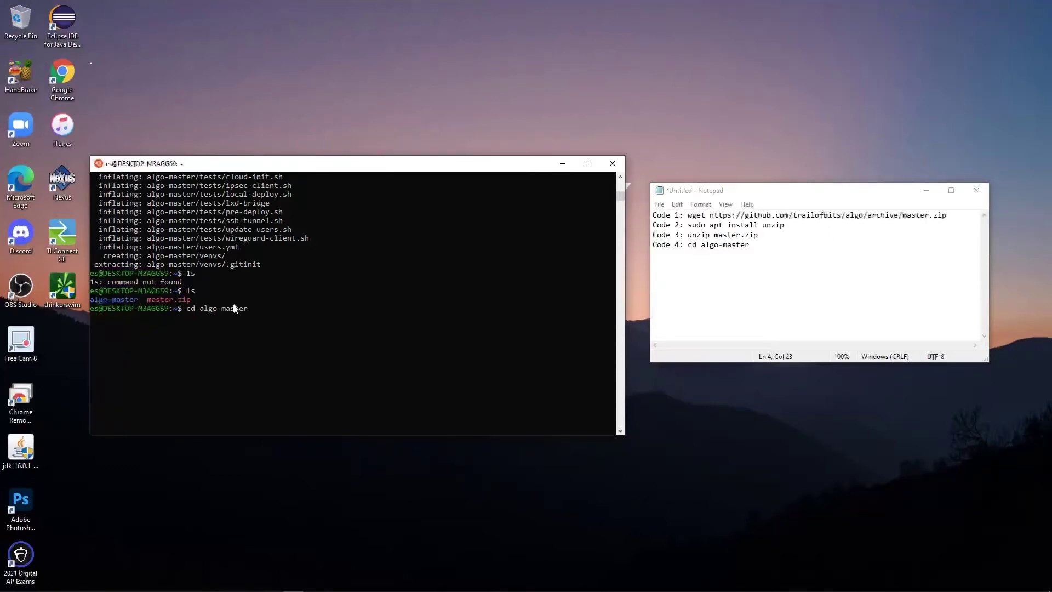
pyautogui.press('Return')
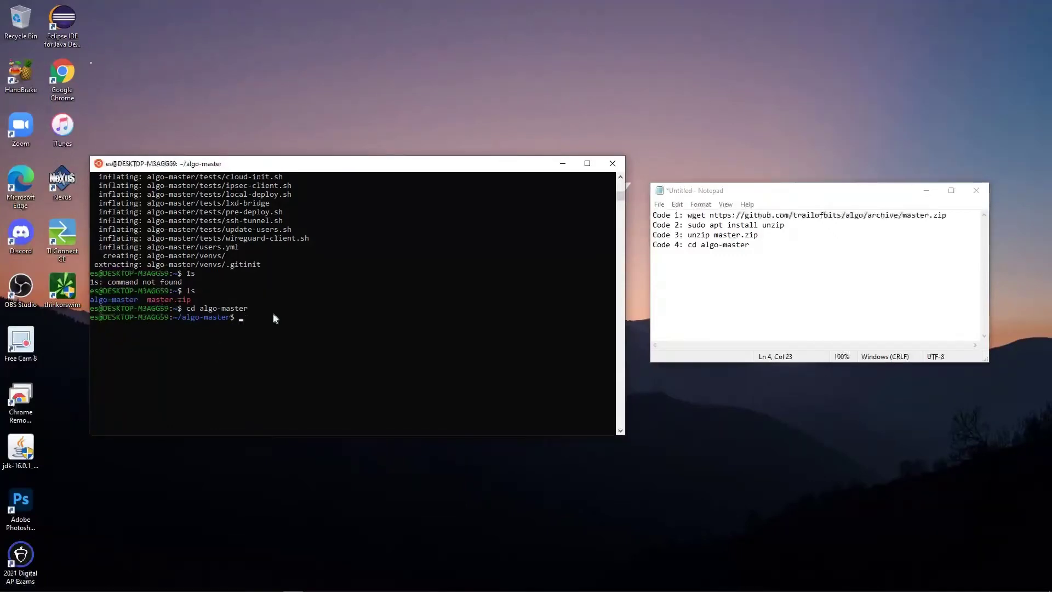
pyautogui.rightClick(378, 360)
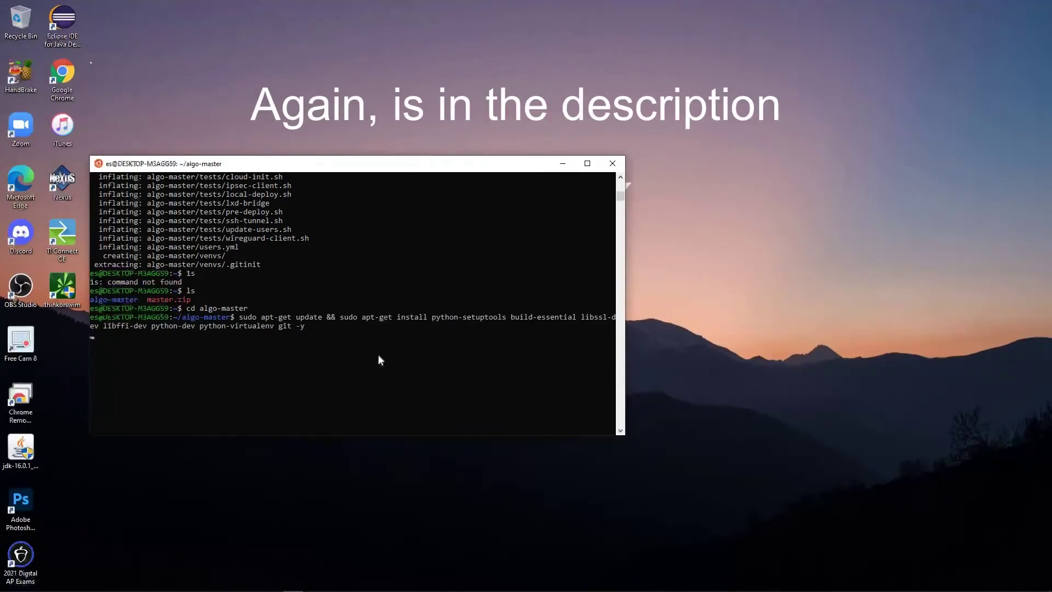
pyautogui.press('Return')
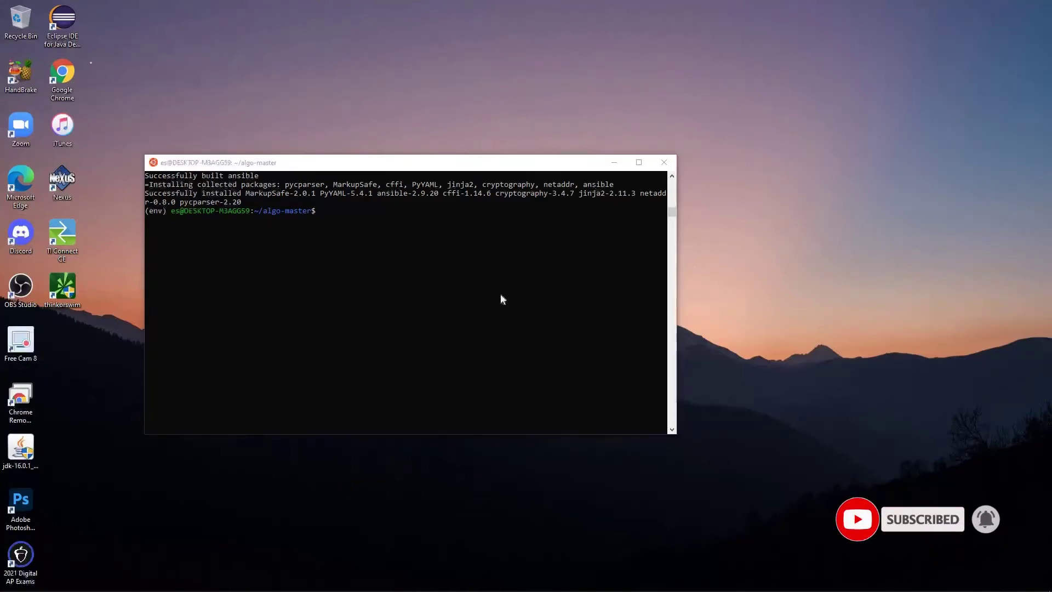
# Step: Open Algo's config.cfg in nano from the algo-master shell prompt
pyautogui.click(334, 208)
pyautogui.click(335, 211)
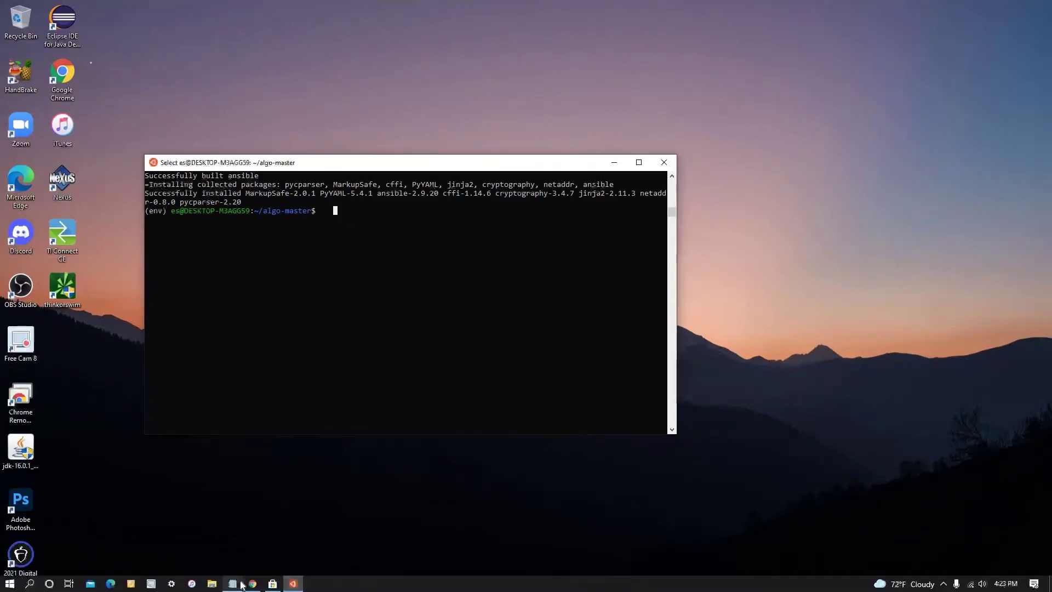
pyautogui.click(232, 583)
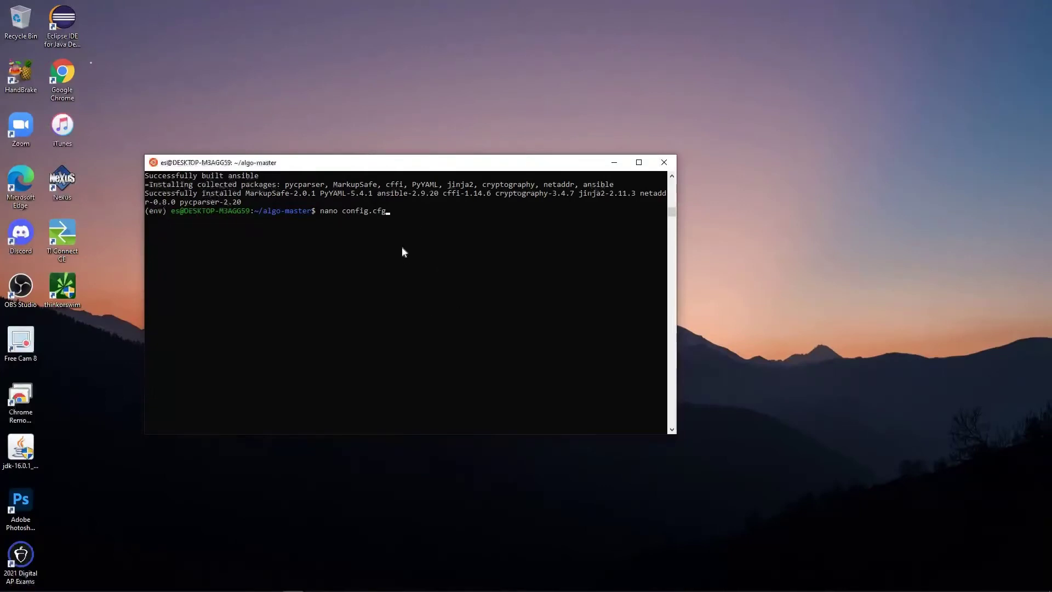
pyautogui.press('Return')
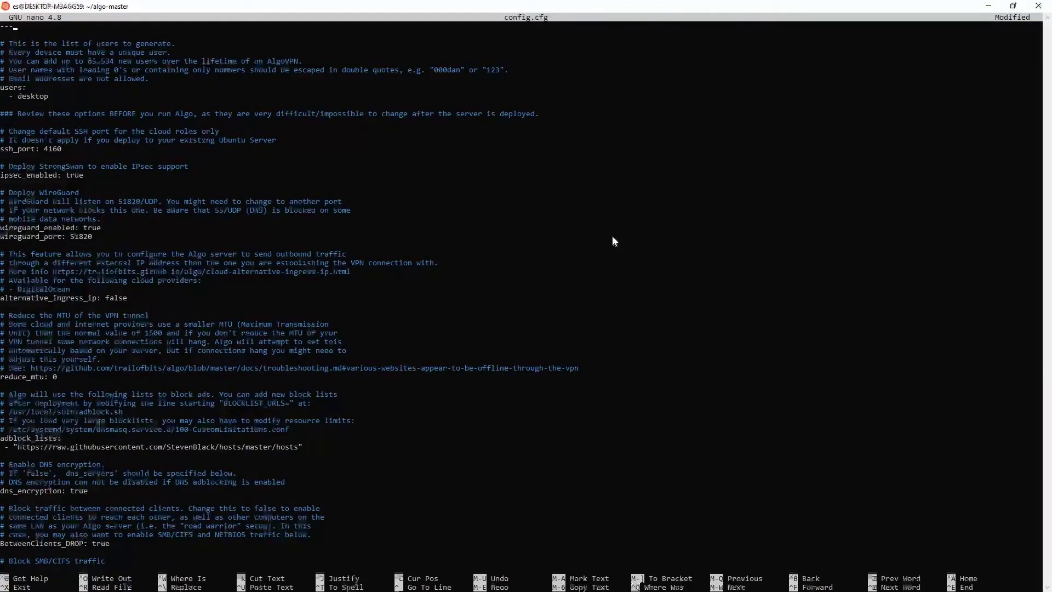
# Step: Change the users list to the single entry '- desktop', save config.cfg, and exit nano
pyautogui.press('Down')
pyautogui.press('Down')
pyautogui.press('Down')
pyautogui.press('Down')
pyautogui.press('Down')
pyautogui.press('Down')
pyautogui.press('Down')
pyautogui.press('End')
pyautogui.press('Down')
pyautogui.press('End')
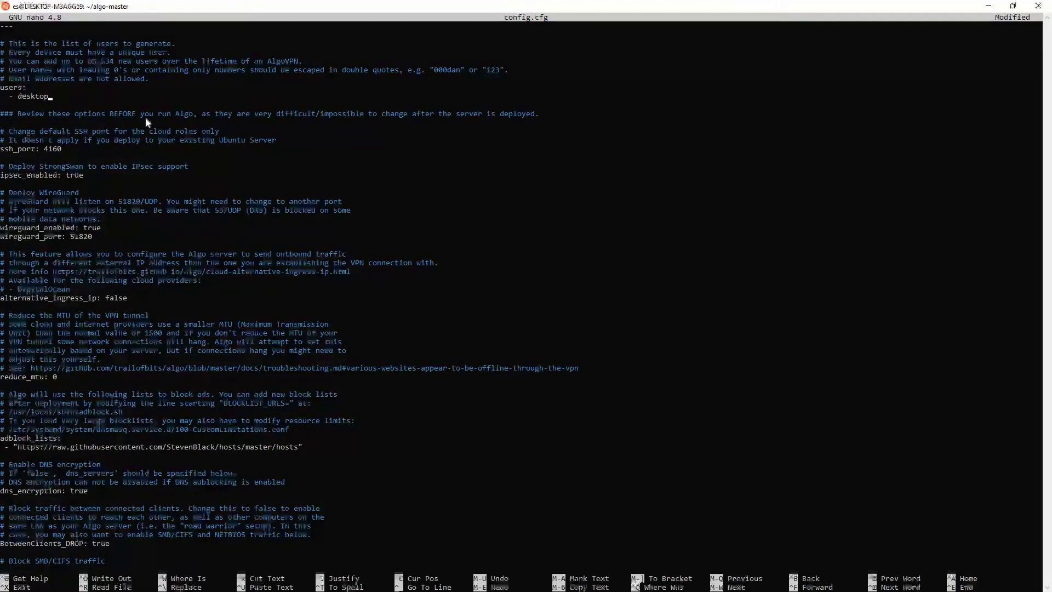
pyautogui.press('super+Down')
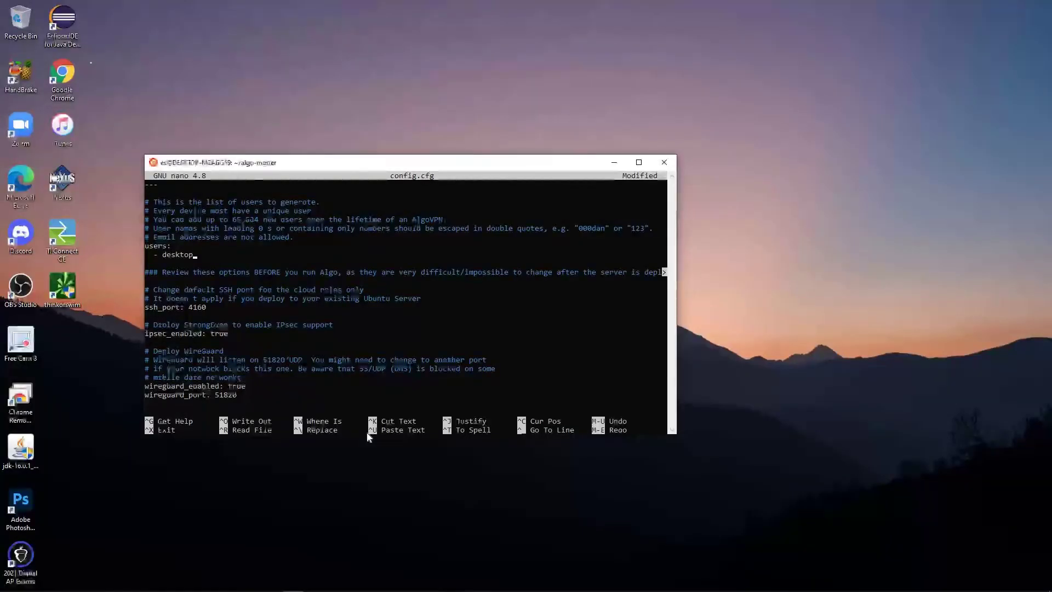
pyautogui.hotkey('ctrl', 'o')
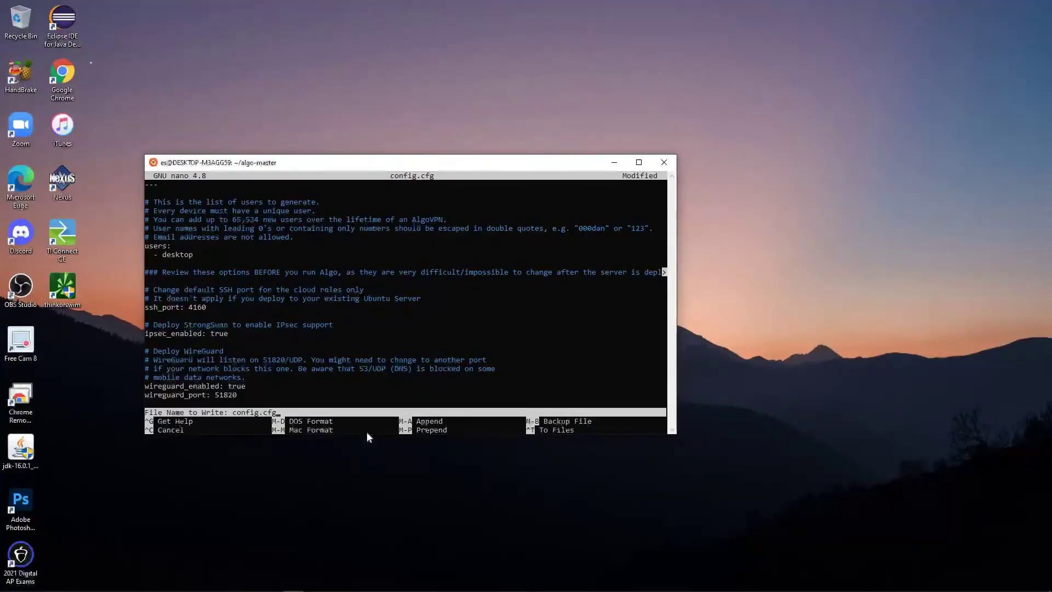
pyautogui.press('Return')
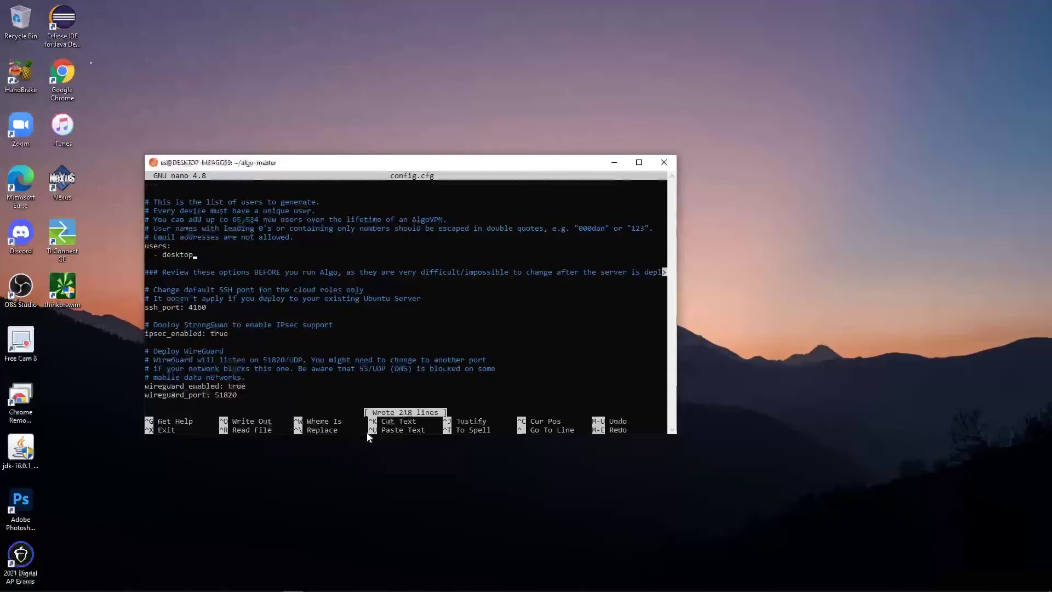
pyautogui.hotkey('ctrl', 'x')
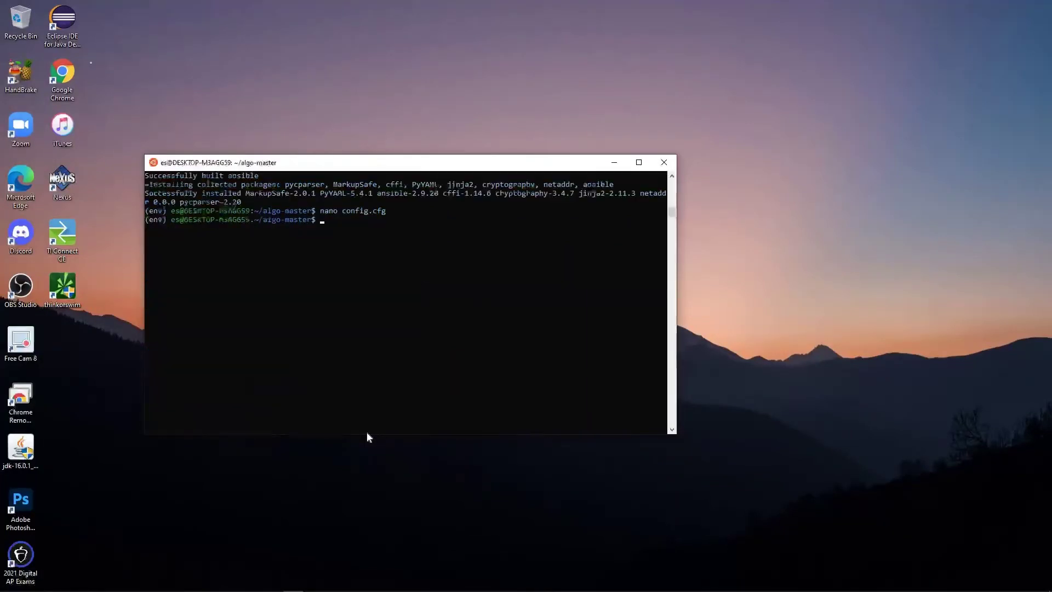
# Step: Change into the algo-master folder and run ./algo to launch the Algo installer
pyautogui.write('cd al')
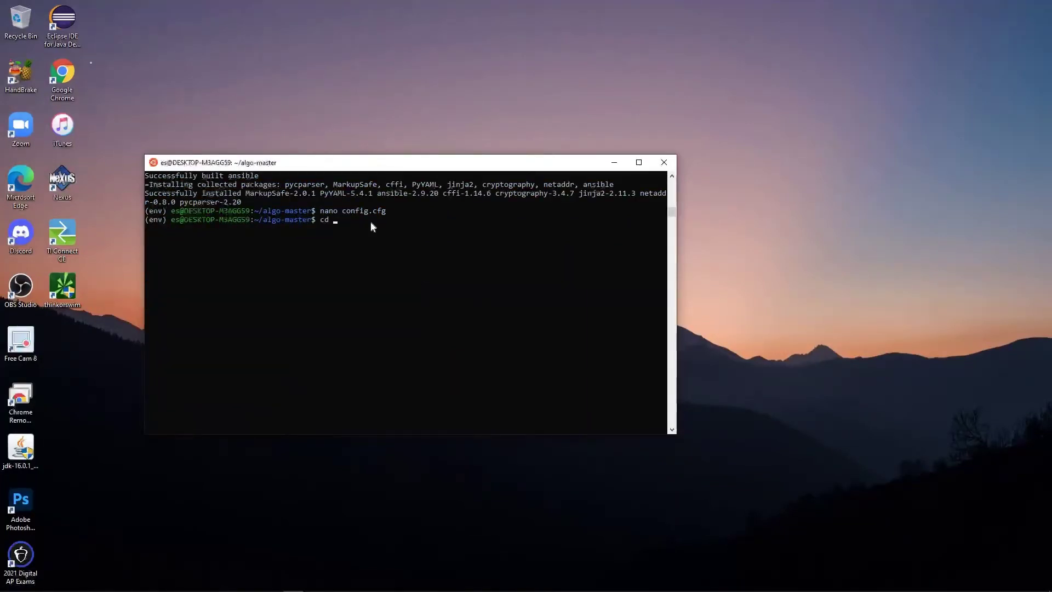
pyautogui.write('go-master')
pyautogui.press('Return')
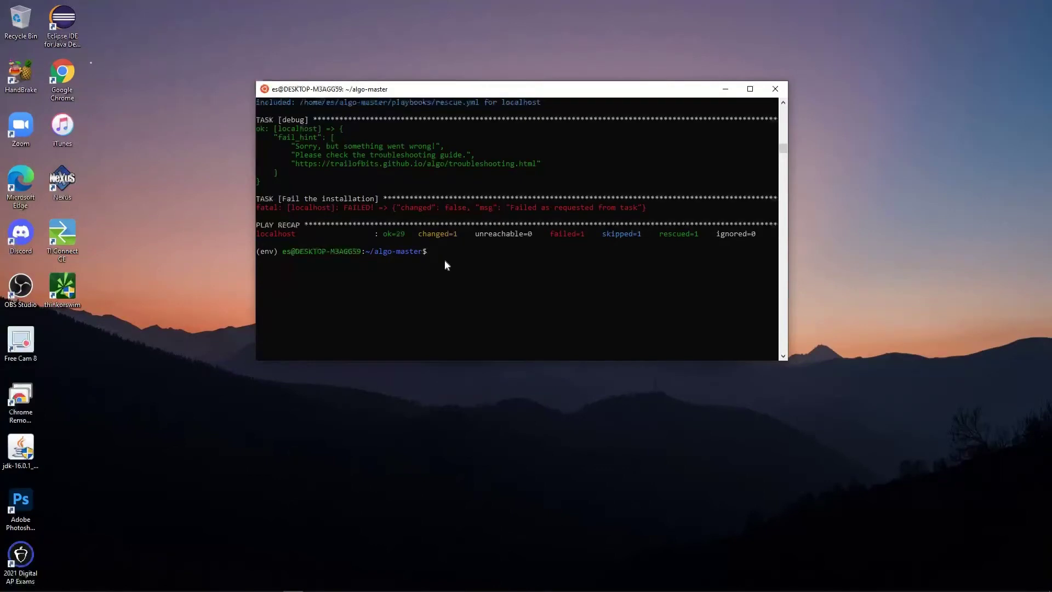
pyautogui.write('/algo')
pyautogui.press('Return')
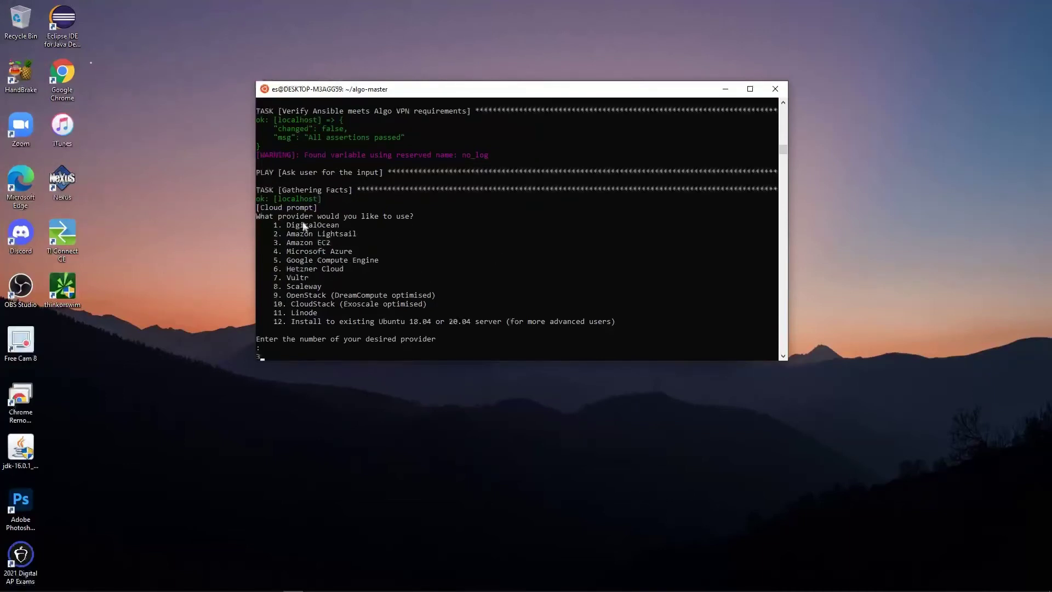
# Step: Pick Amazon EC2 (option 3), keep server name algo, and accept all remaining default answers
pyautogui.write('3')
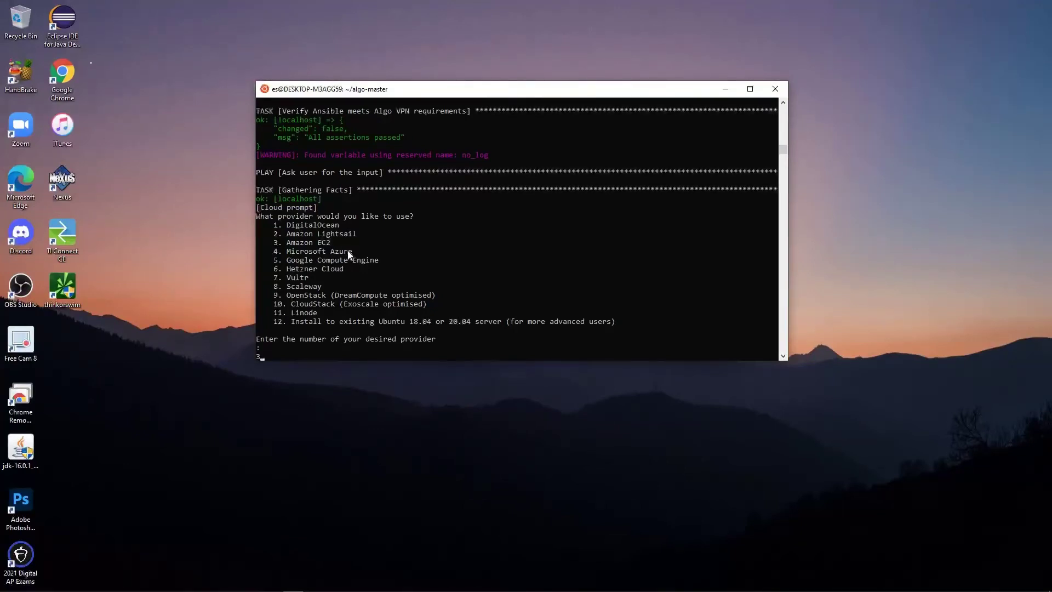
pyautogui.press('Return')
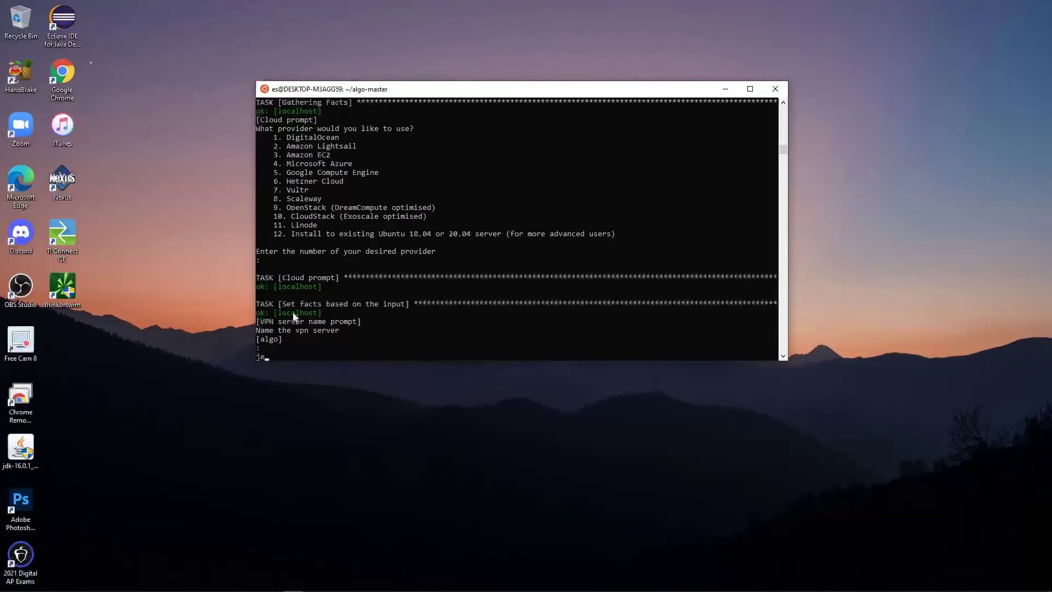
pyautogui.press('Return')
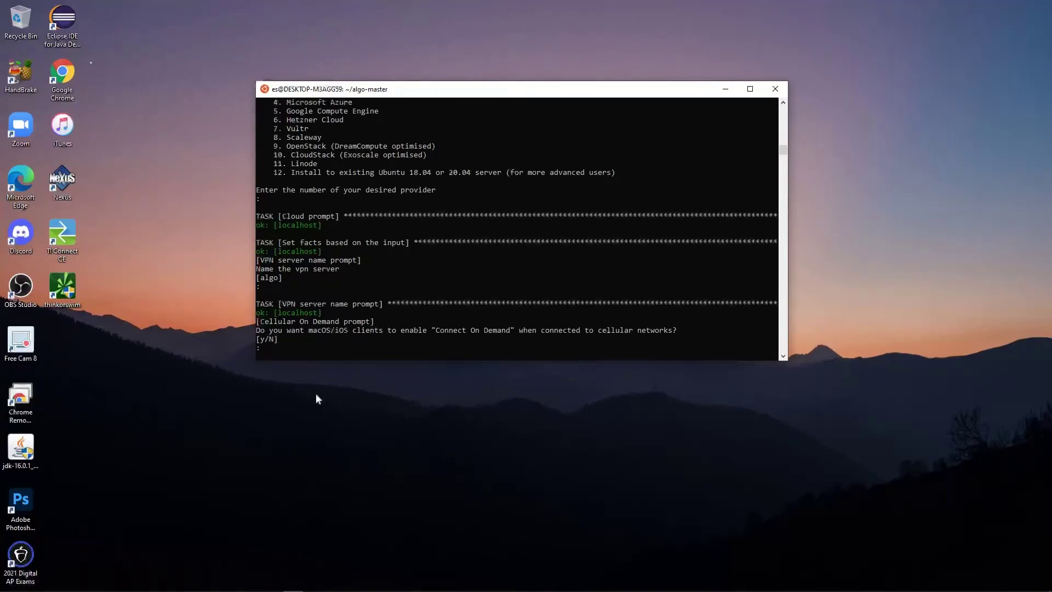
pyautogui.press('Return')
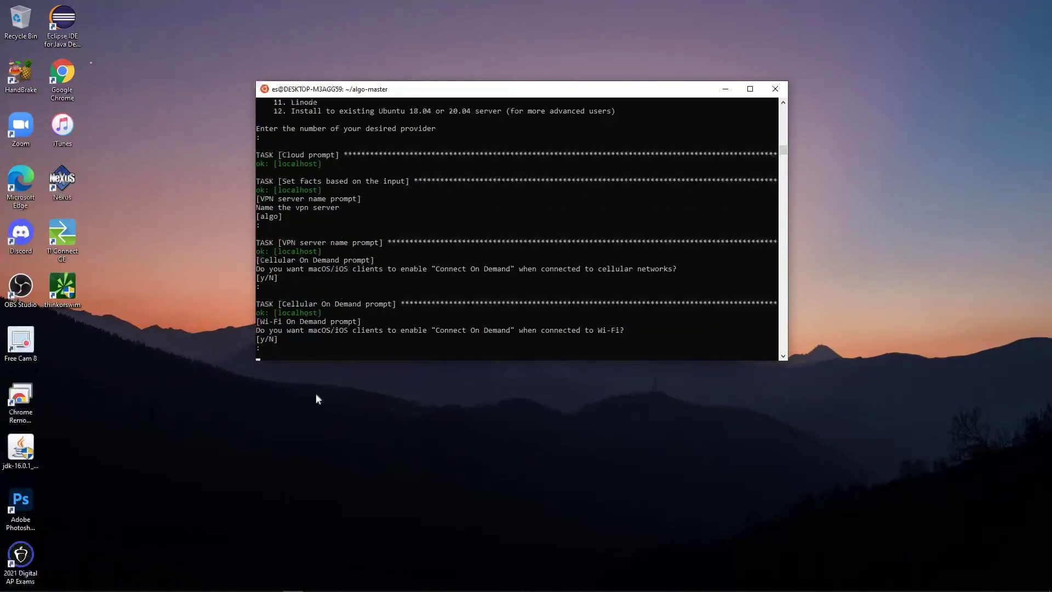
pyautogui.press('Return')
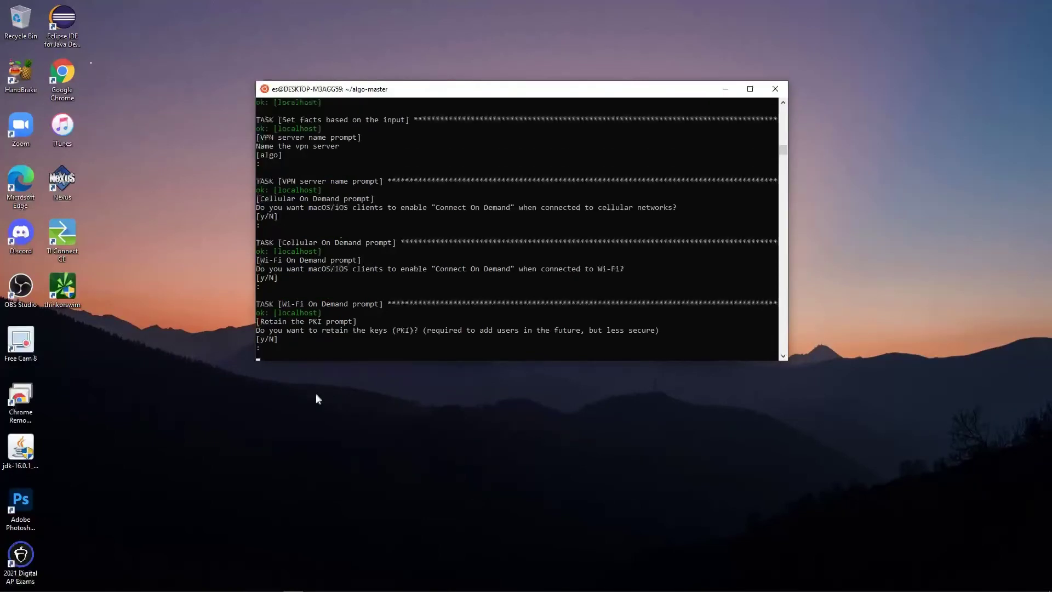
pyautogui.press('Return')
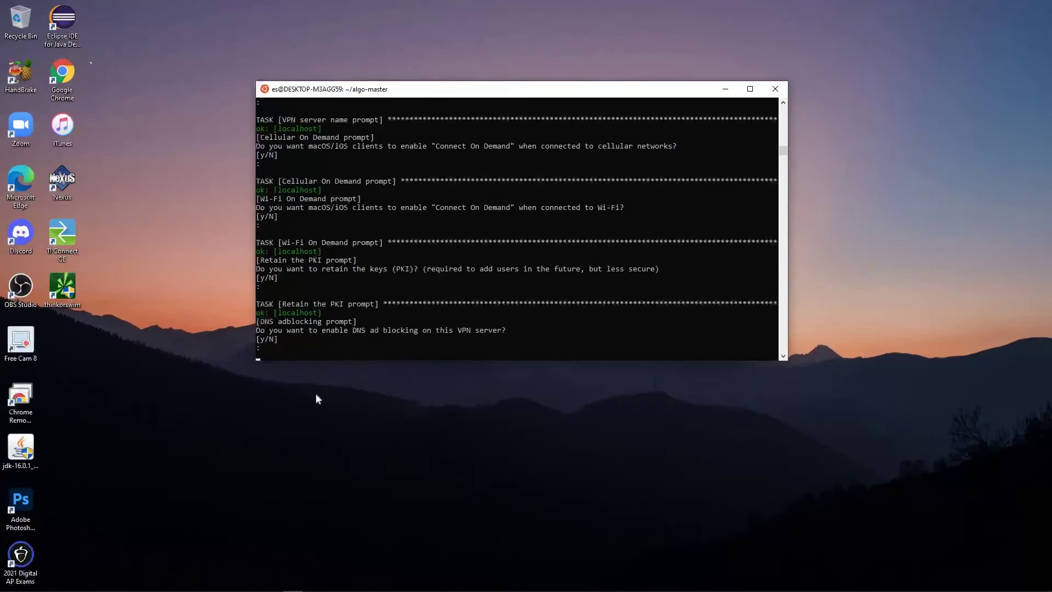
pyautogui.press('Return')
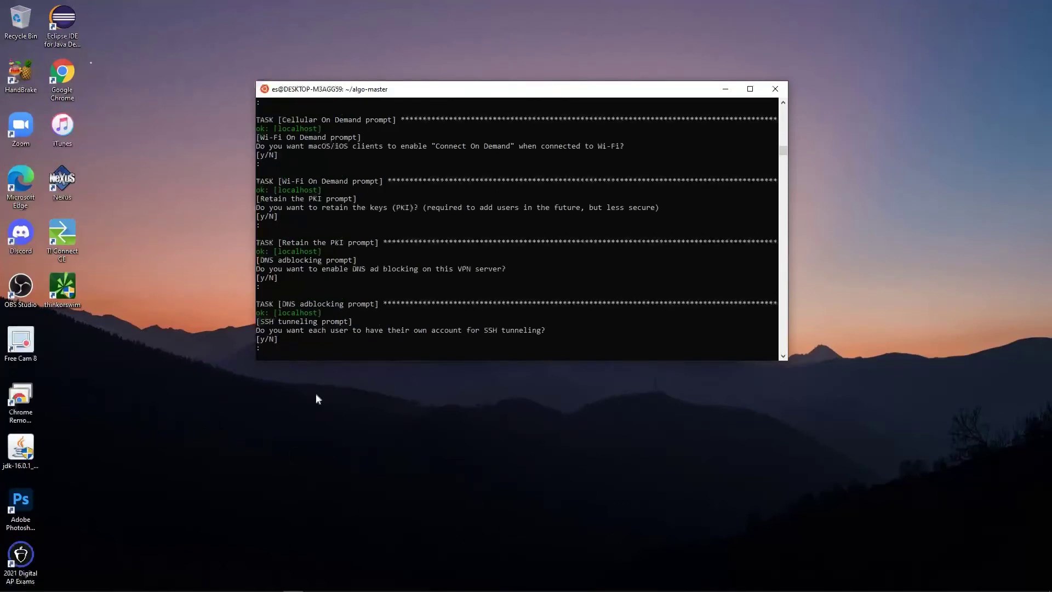
pyautogui.press('Return')
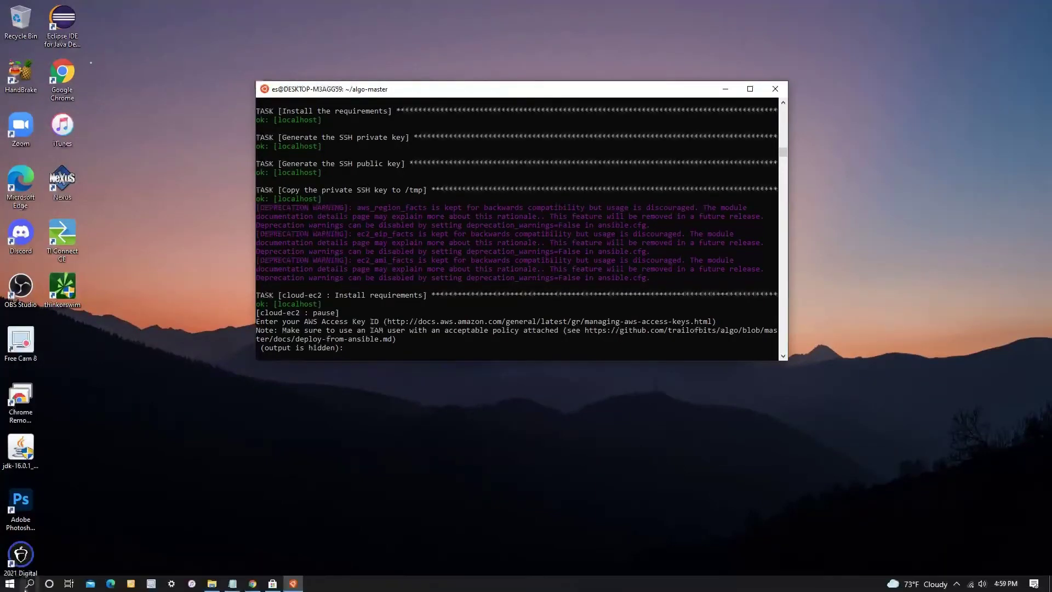
# Step: Find and open new_user_credentials.csv in Notepad via a Windows search for 'csv'
pyautogui.click(31, 583)
pyautogui.write('csv')
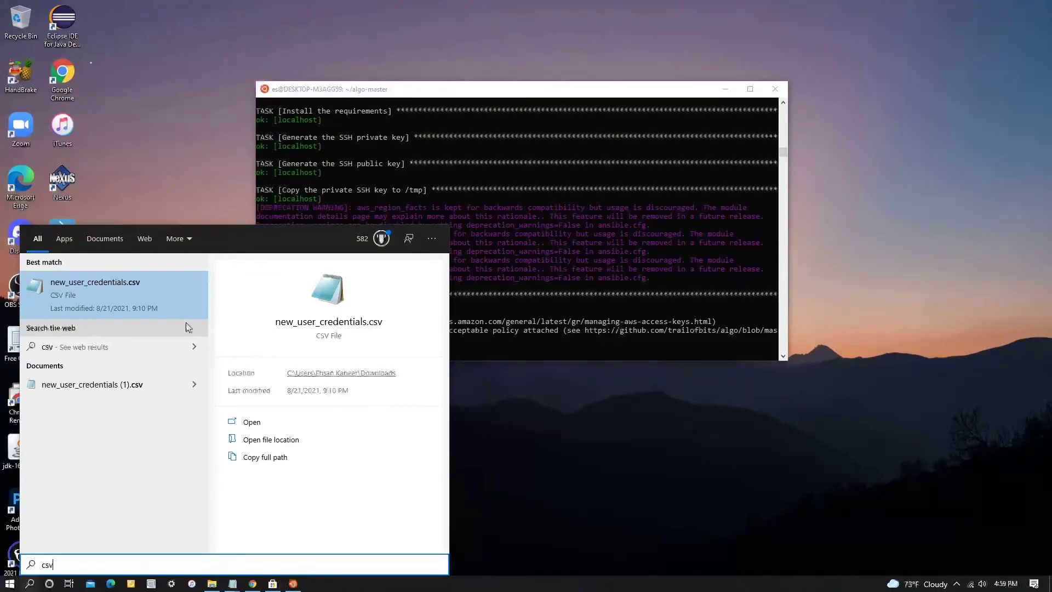
pyautogui.click(138, 294)
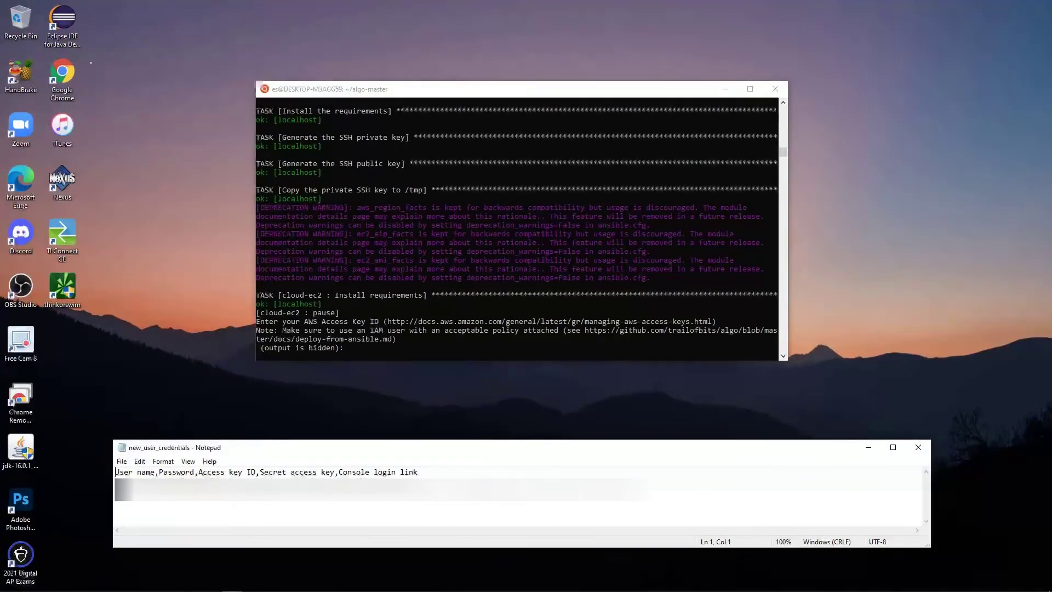
# Step: Paste the access key ID and the secret access key into the installer prompts
pyautogui.moveTo(239, 487); pyautogui.dragTo(150, 487)
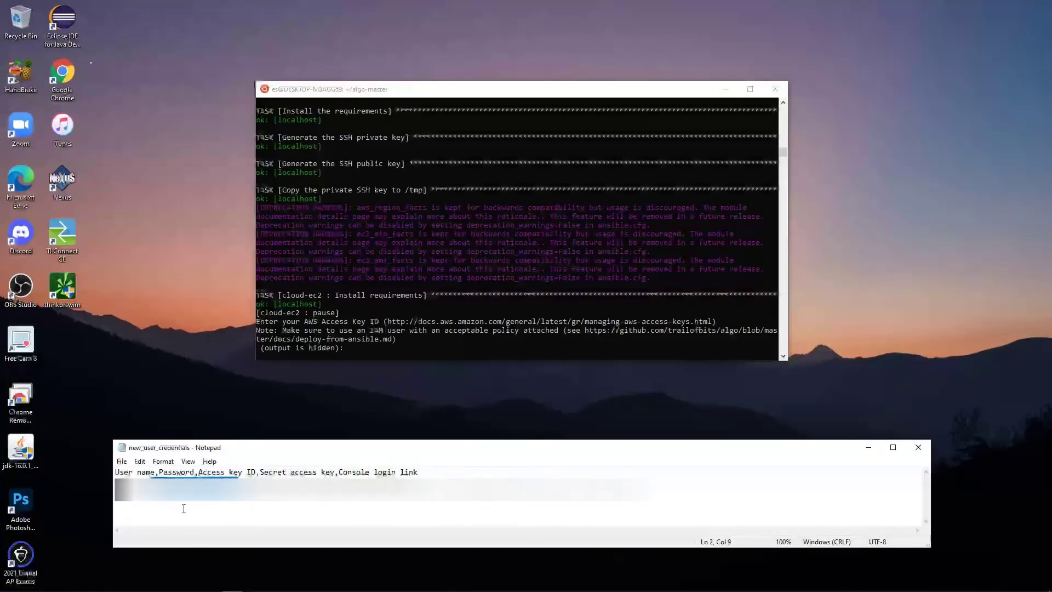
pyautogui.click(416, 352)
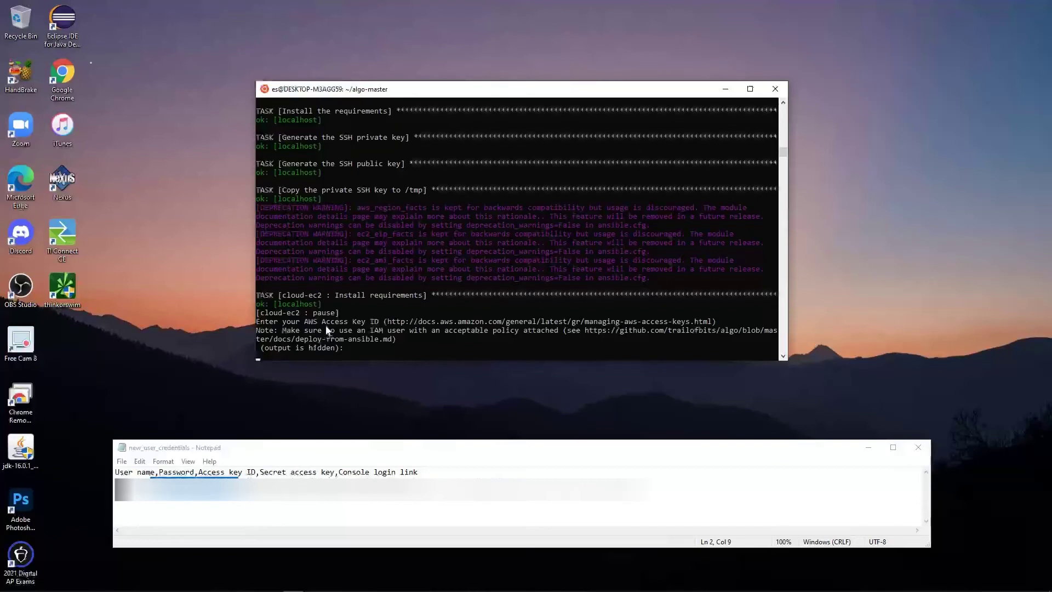
pyautogui.rightClick(333, 338)
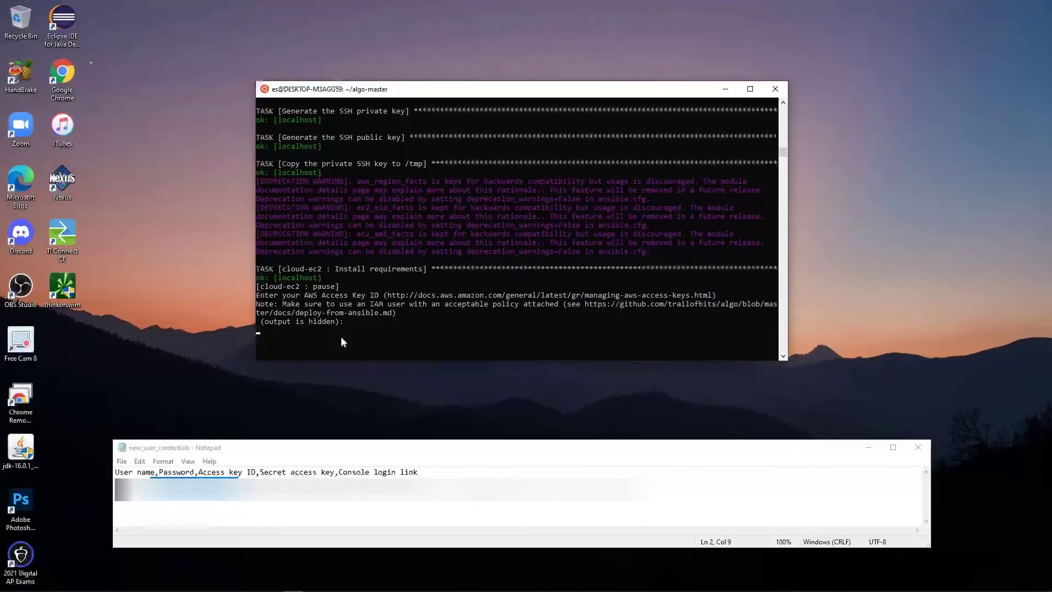
pyautogui.press('Return')
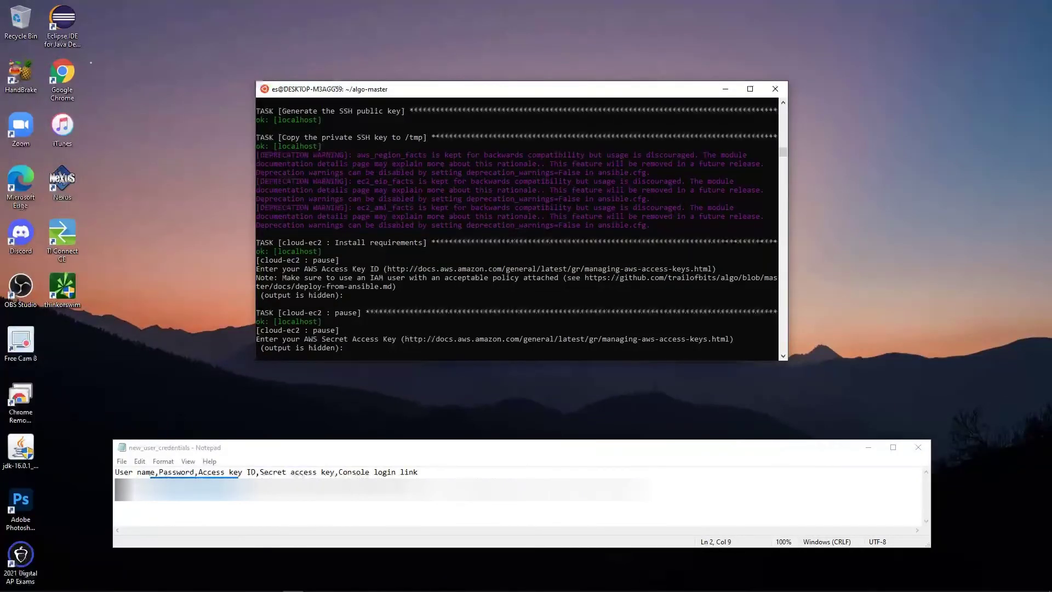
pyautogui.doubleClick(334, 489)
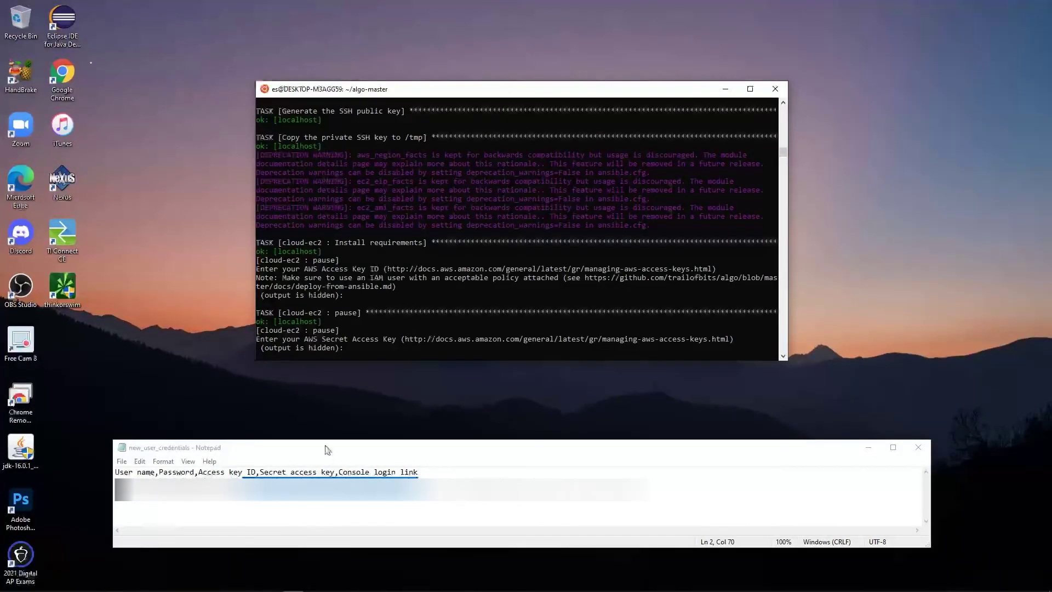
pyautogui.press('Return')
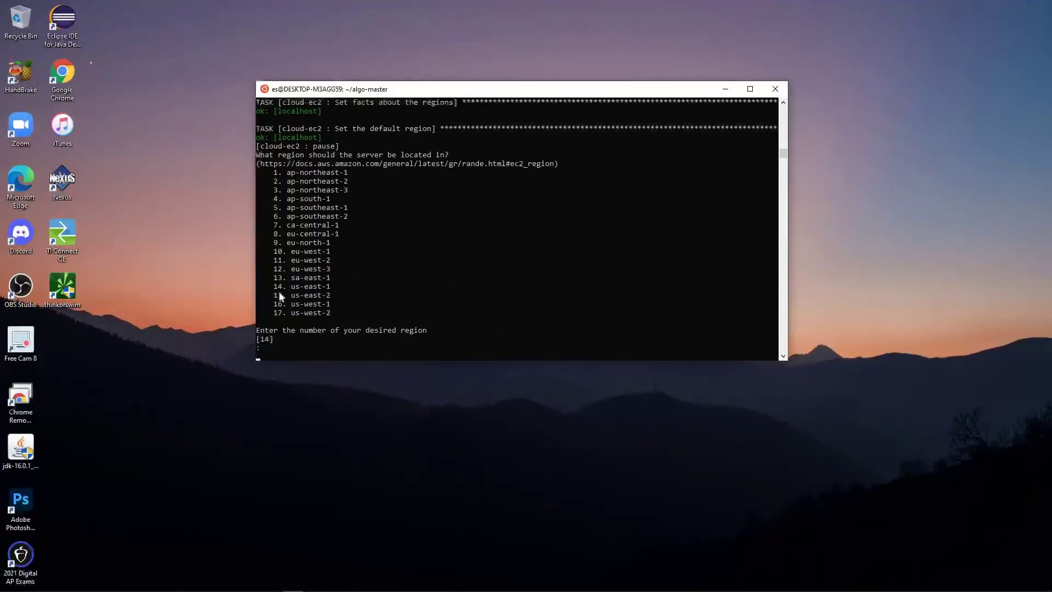
# Step: Choose region 14 (us-east-1) for the VPN server
pyautogui.write('14')
pyautogui.press('Return')
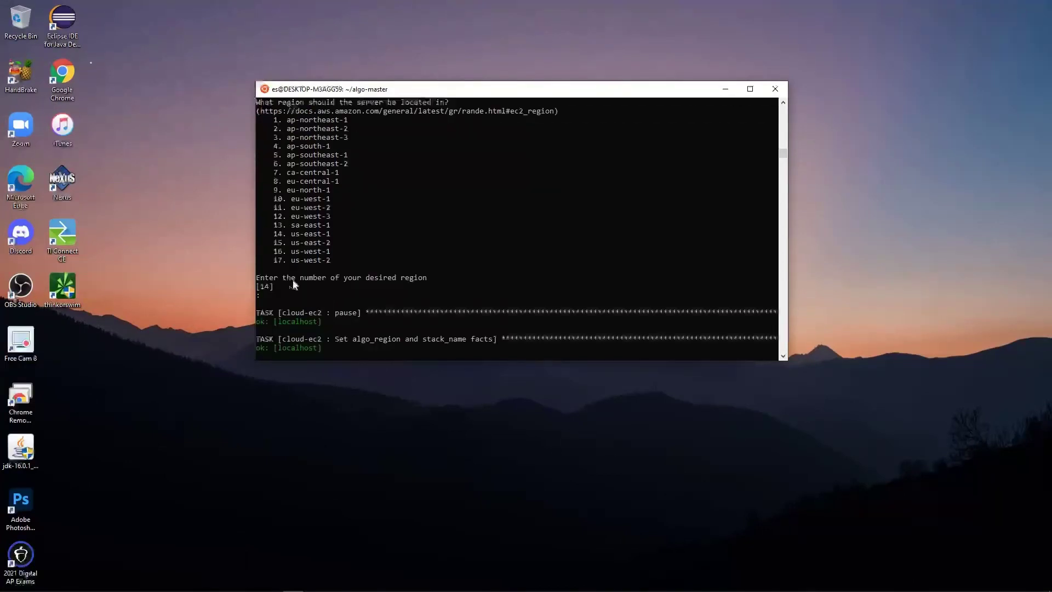
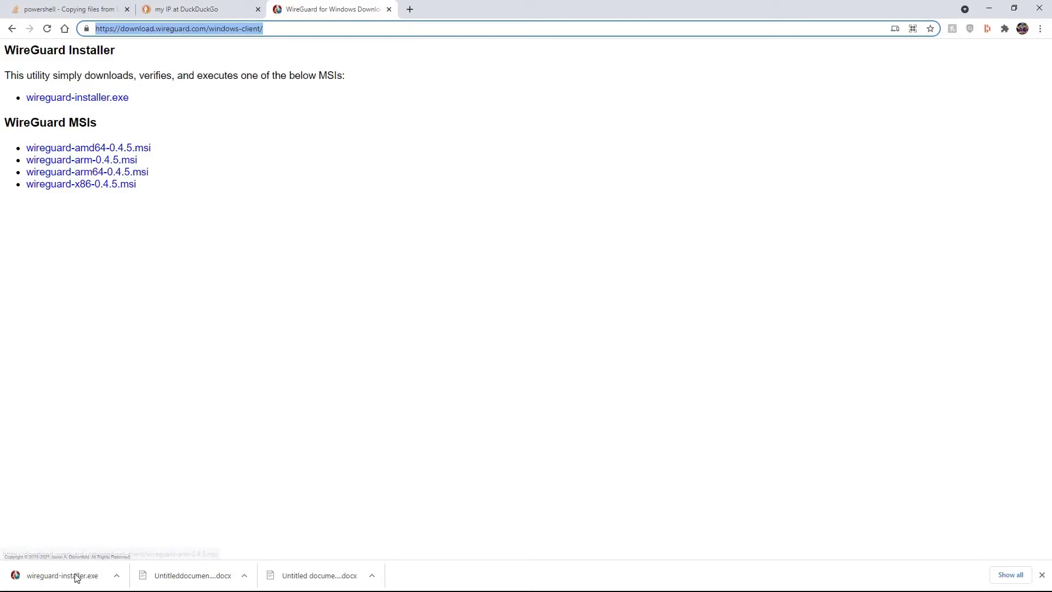
# Step: In WireGuard, begin a tunnel import and browse to algo-master > configs > 54.90.64.243 > wireguard
pyautogui.click(991, 10)
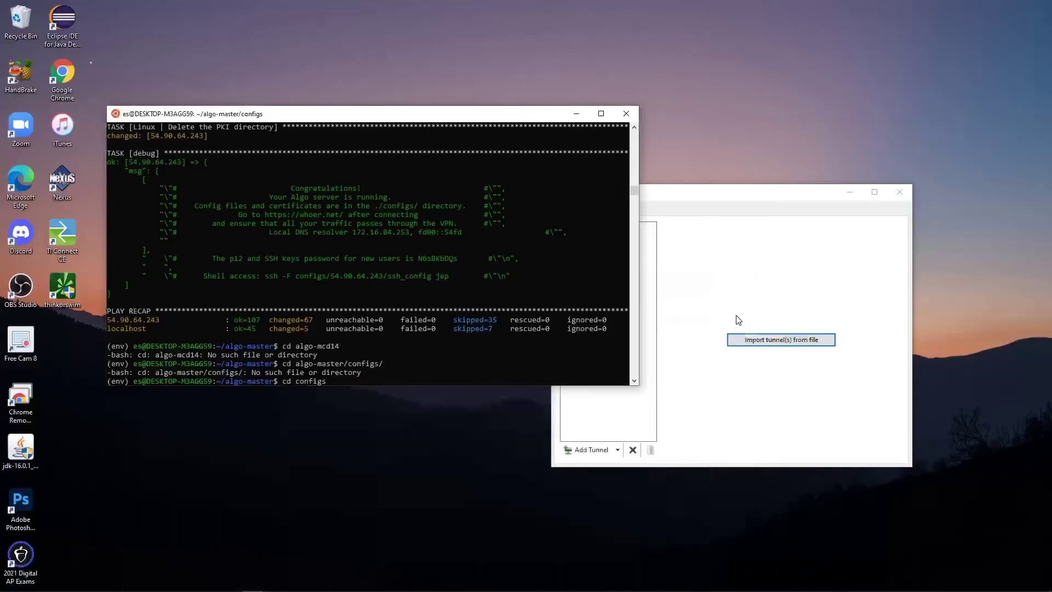
pyautogui.click(764, 340)
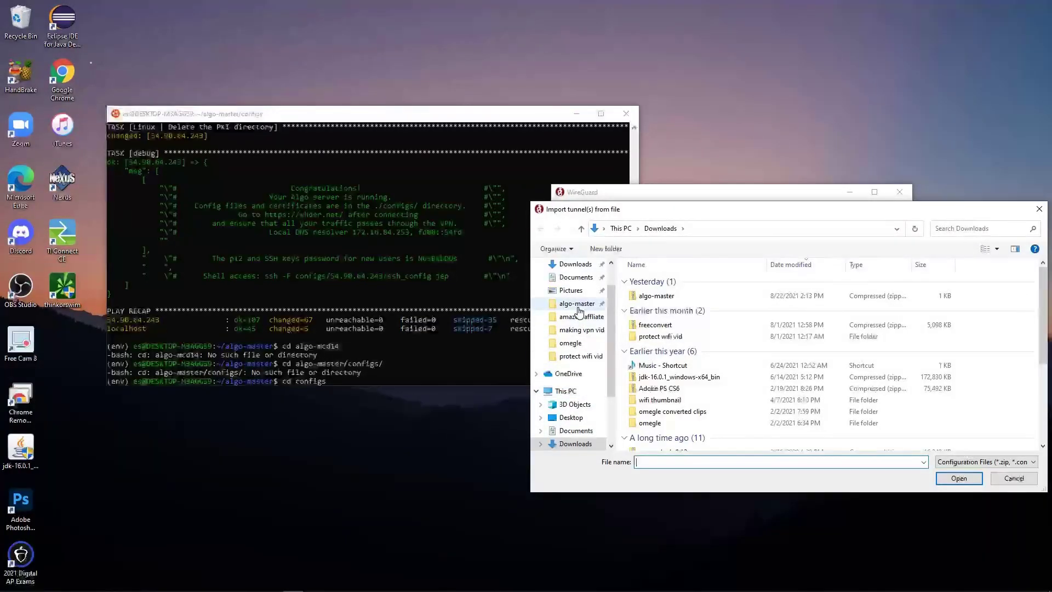
pyautogui.scroll(1, 588, 316)
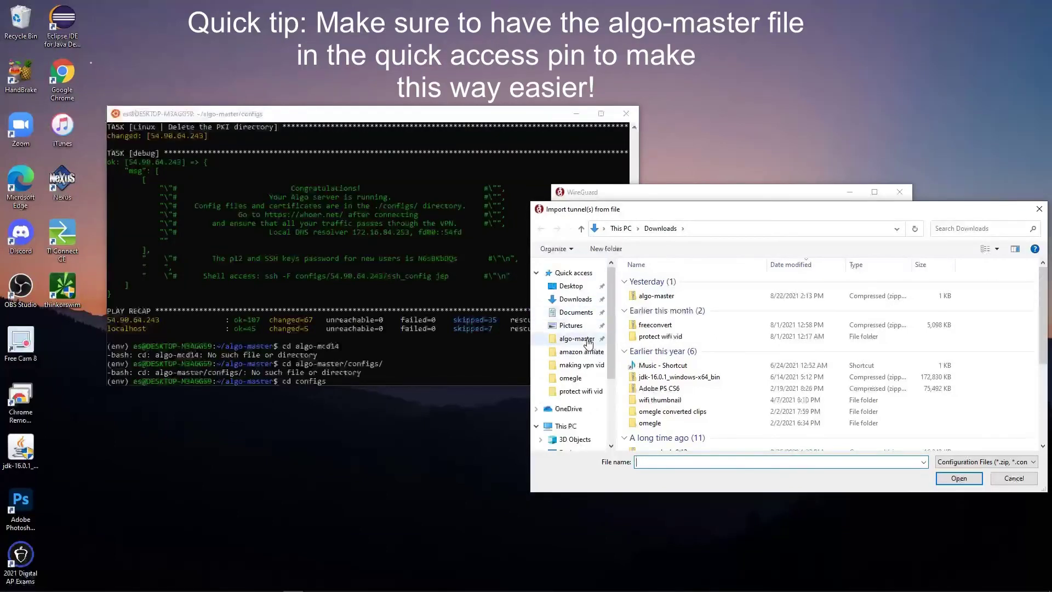
pyautogui.click(588, 341)
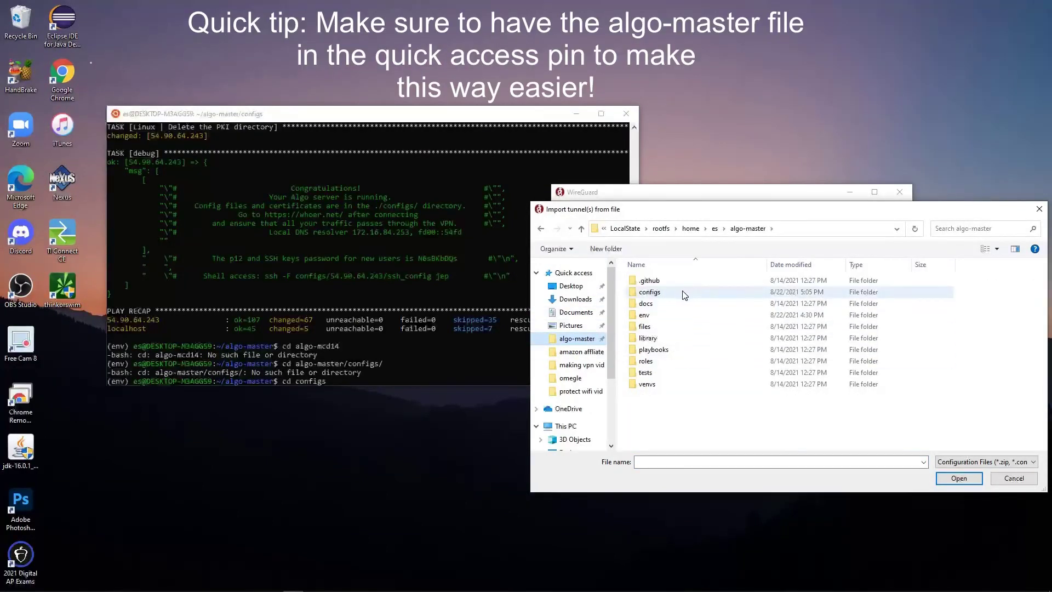
pyautogui.doubleClick(678, 295)
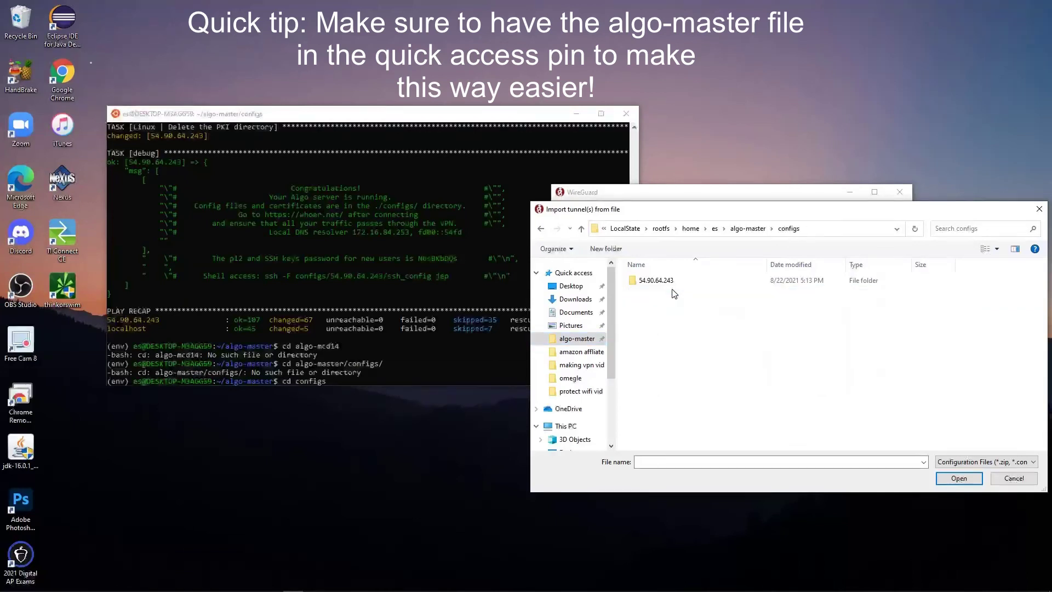
pyautogui.doubleClick(659, 280)
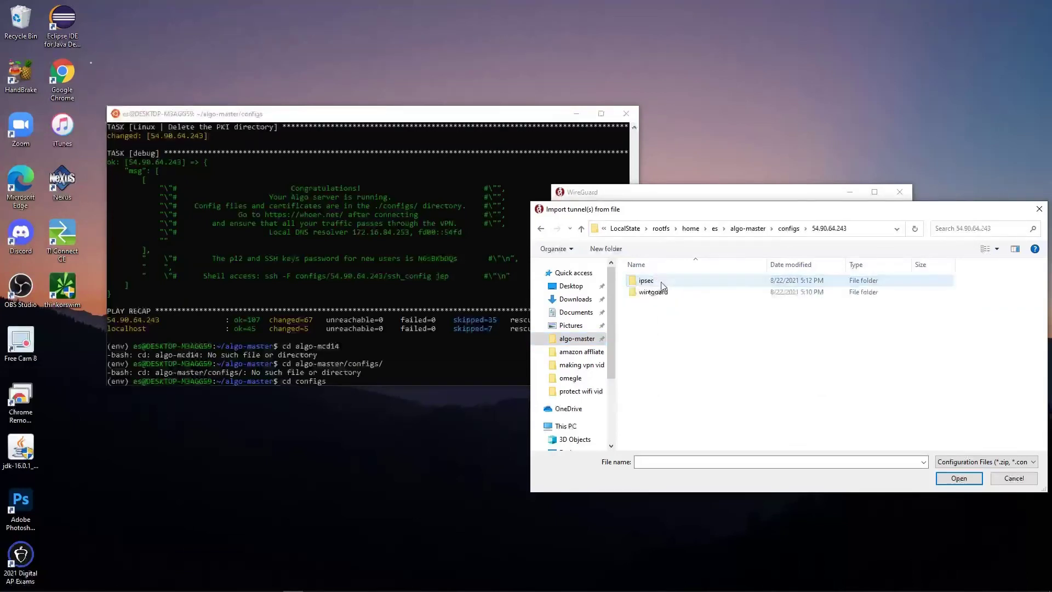
pyautogui.doubleClick(653, 292)
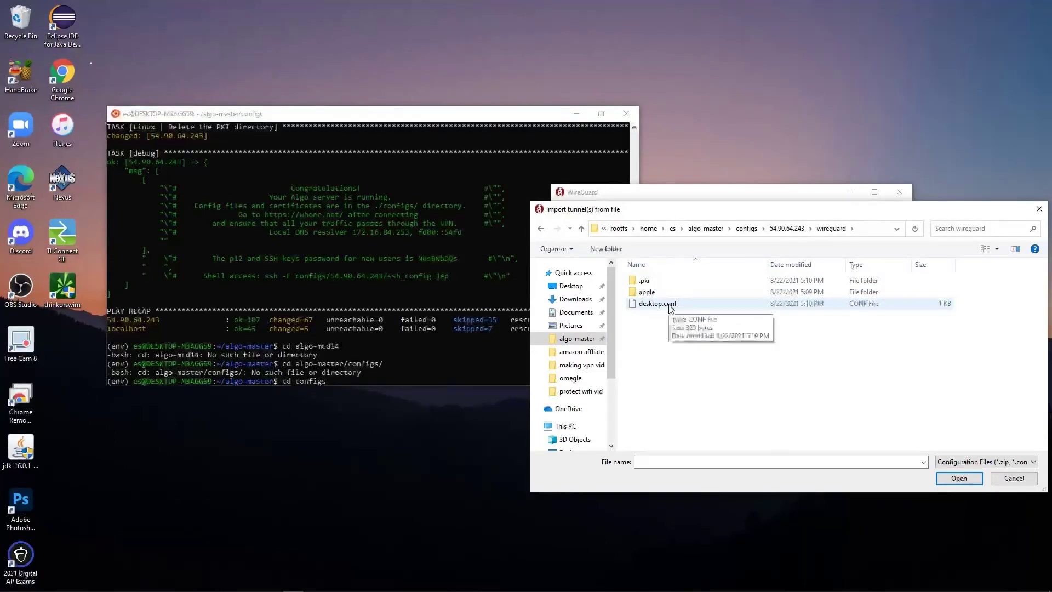
# Step: Import desktop.conf as the 'desktop' tunnel and activate it
pyautogui.click(670, 307)
pyautogui.click(959, 479)
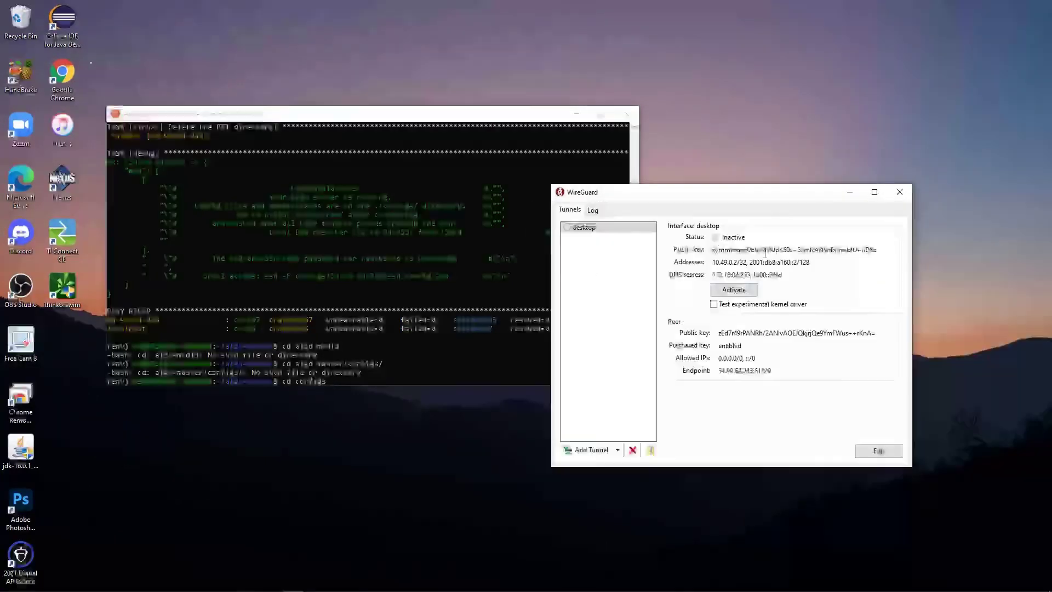
pyautogui.click(754, 294)
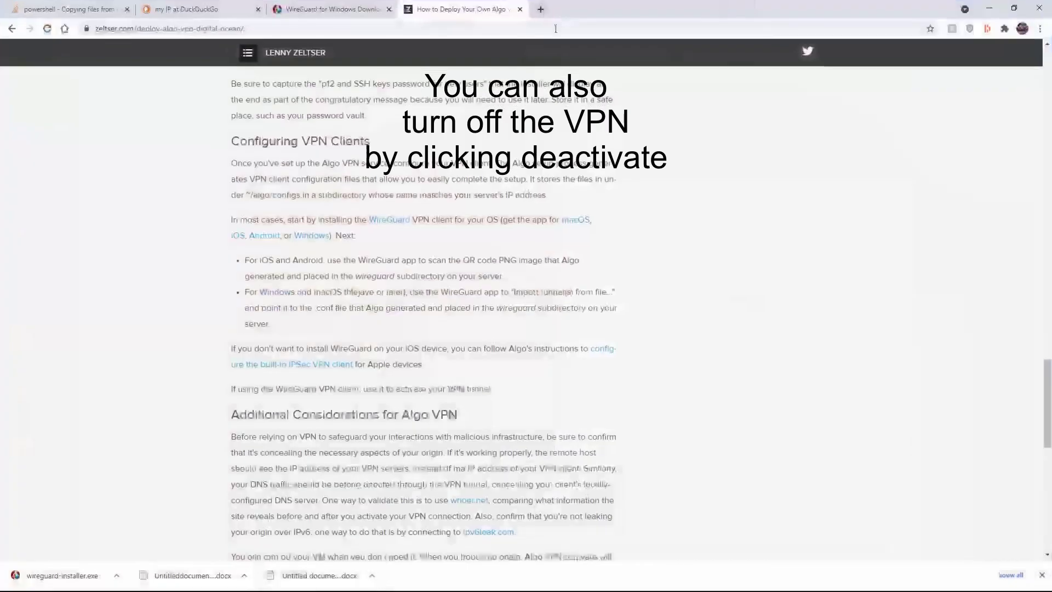
# Step: Search 'my ip' in a new Chrome tab and highlight the reported address 54.90.64.243
pyautogui.hotkey('ctrl', 't')
pyautogui.write('my ip')
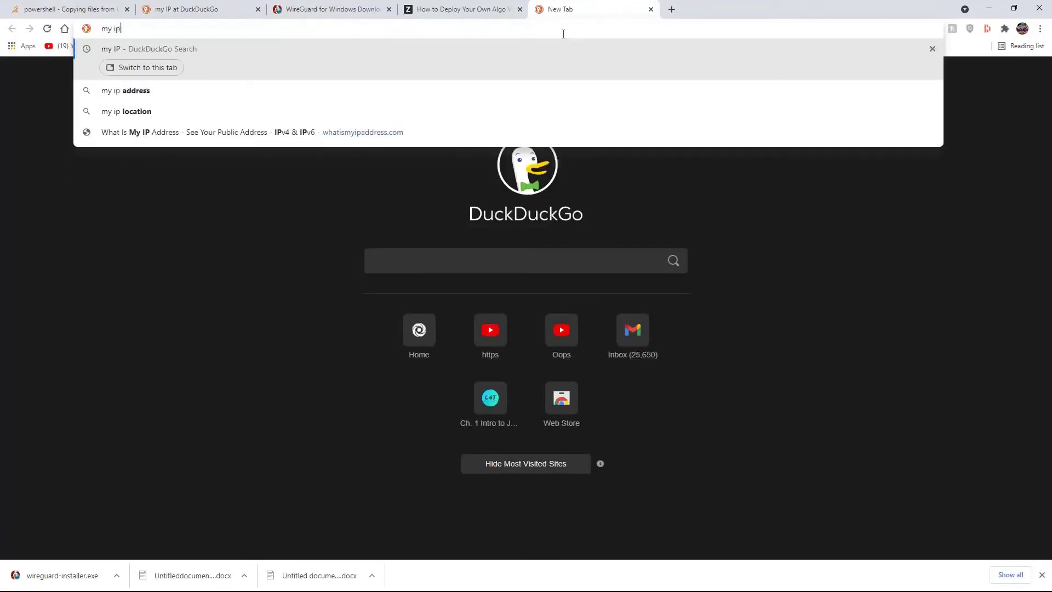
pyautogui.press('Return')
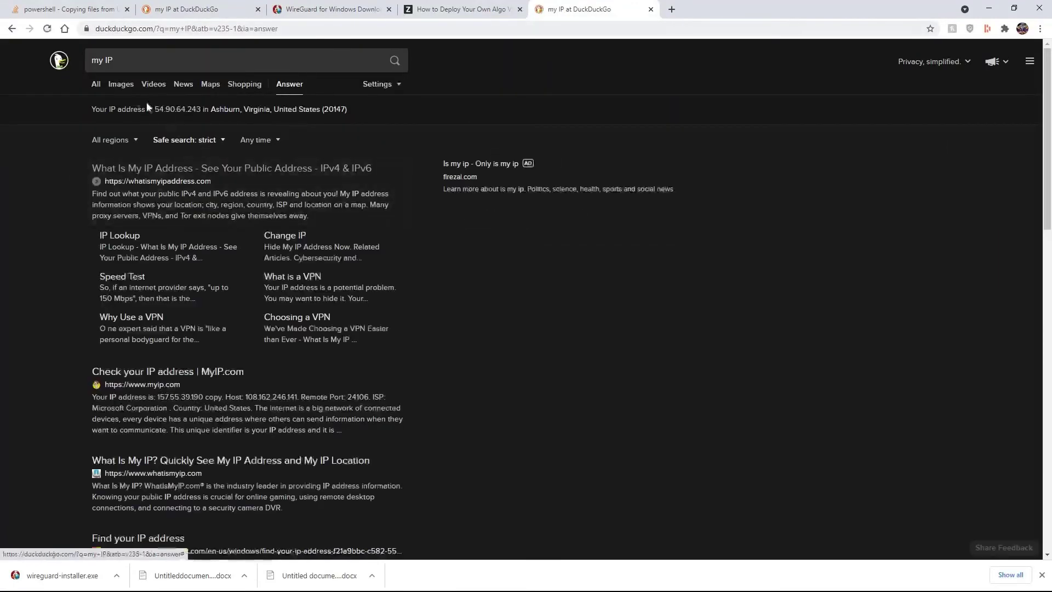
pyautogui.moveTo(152, 109); pyautogui.dragTo(214, 113)
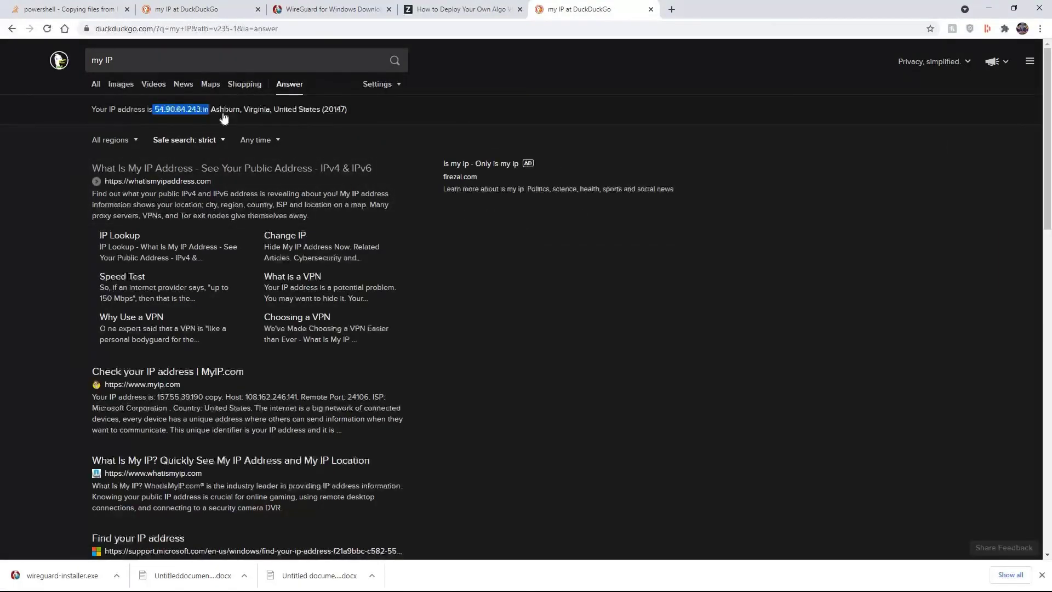
pyautogui.click(209, 113)
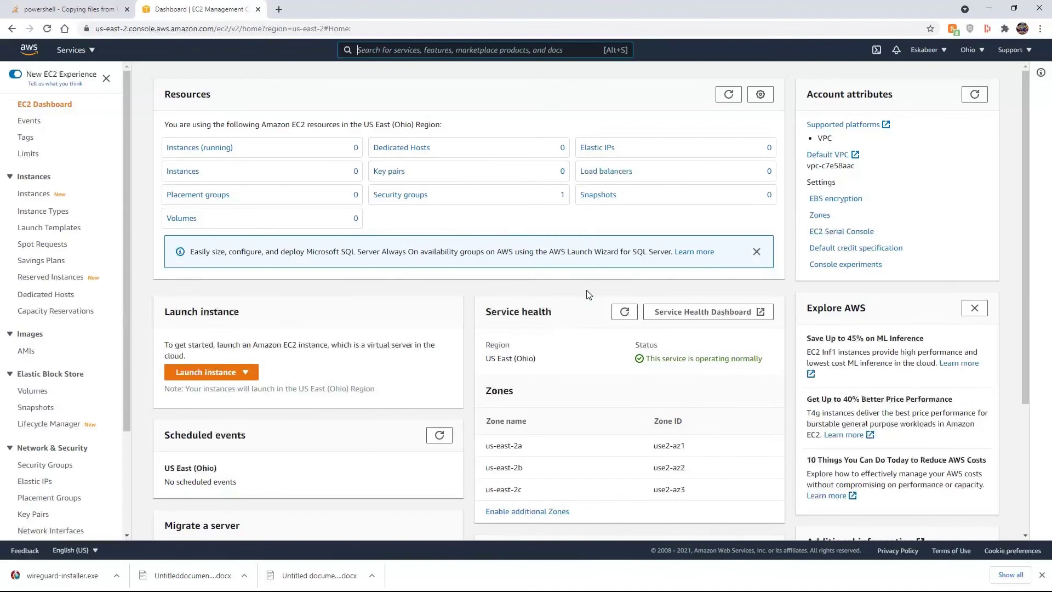
# Step: Close Chrome's downloads bar so the US East (Ohio) EC2 dashboard fills the page
pyautogui.click(1043, 575)
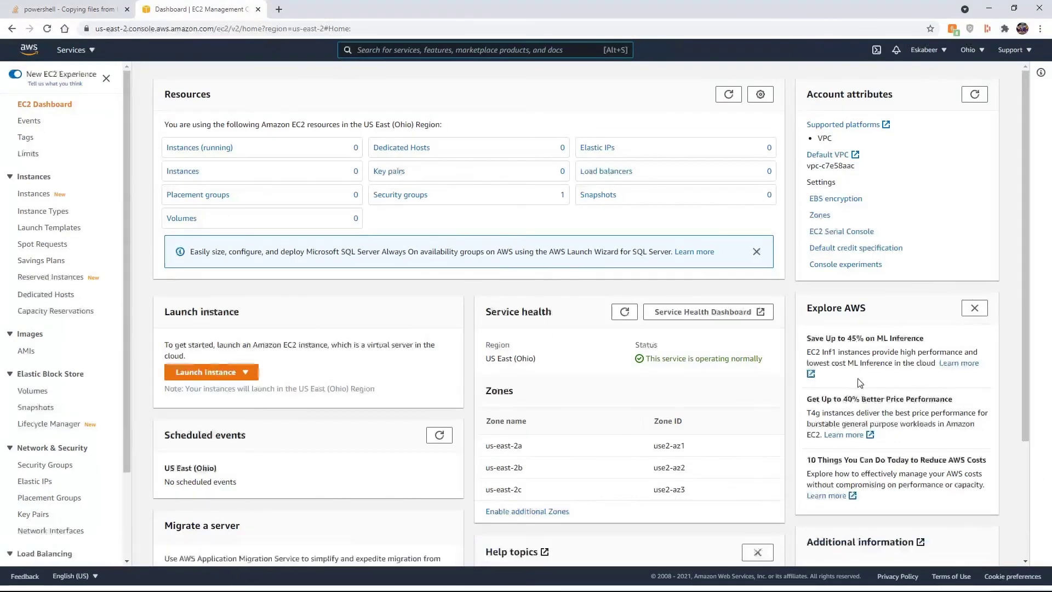